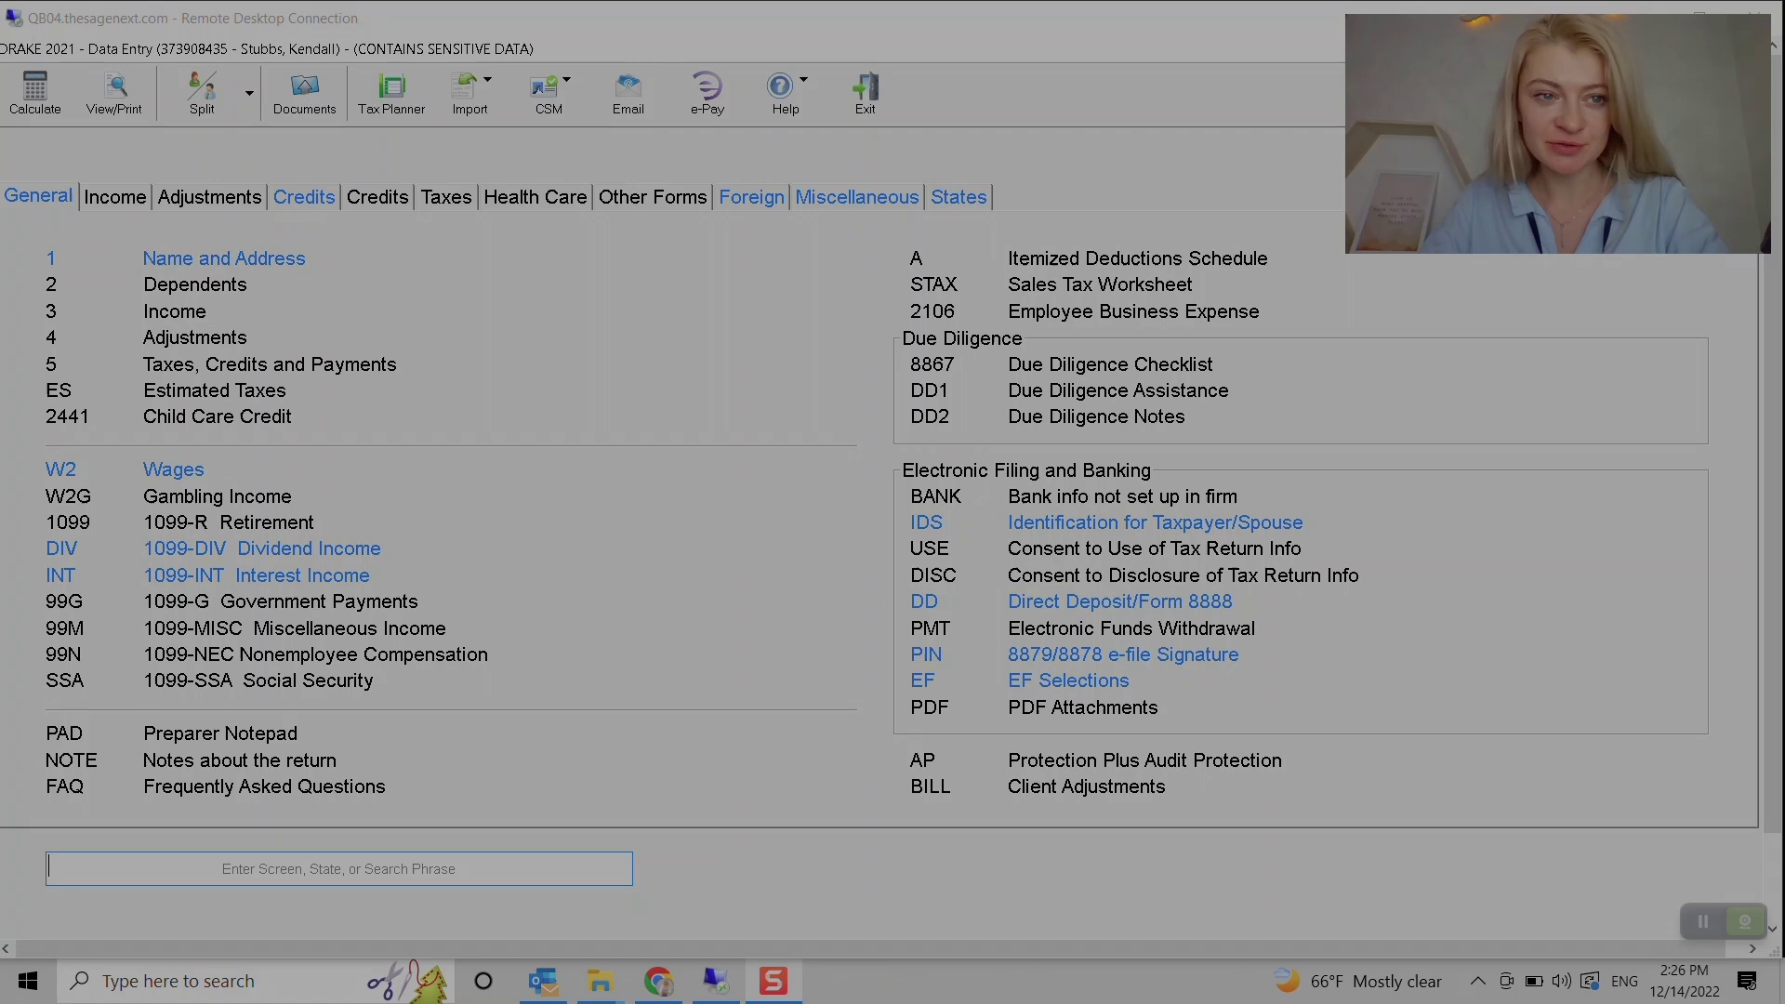
Open the Capital Gains and Losses entry screen and enter E Trade as the first transaction's description.
{"action": "left_click", "coordinate": [116, 197]}
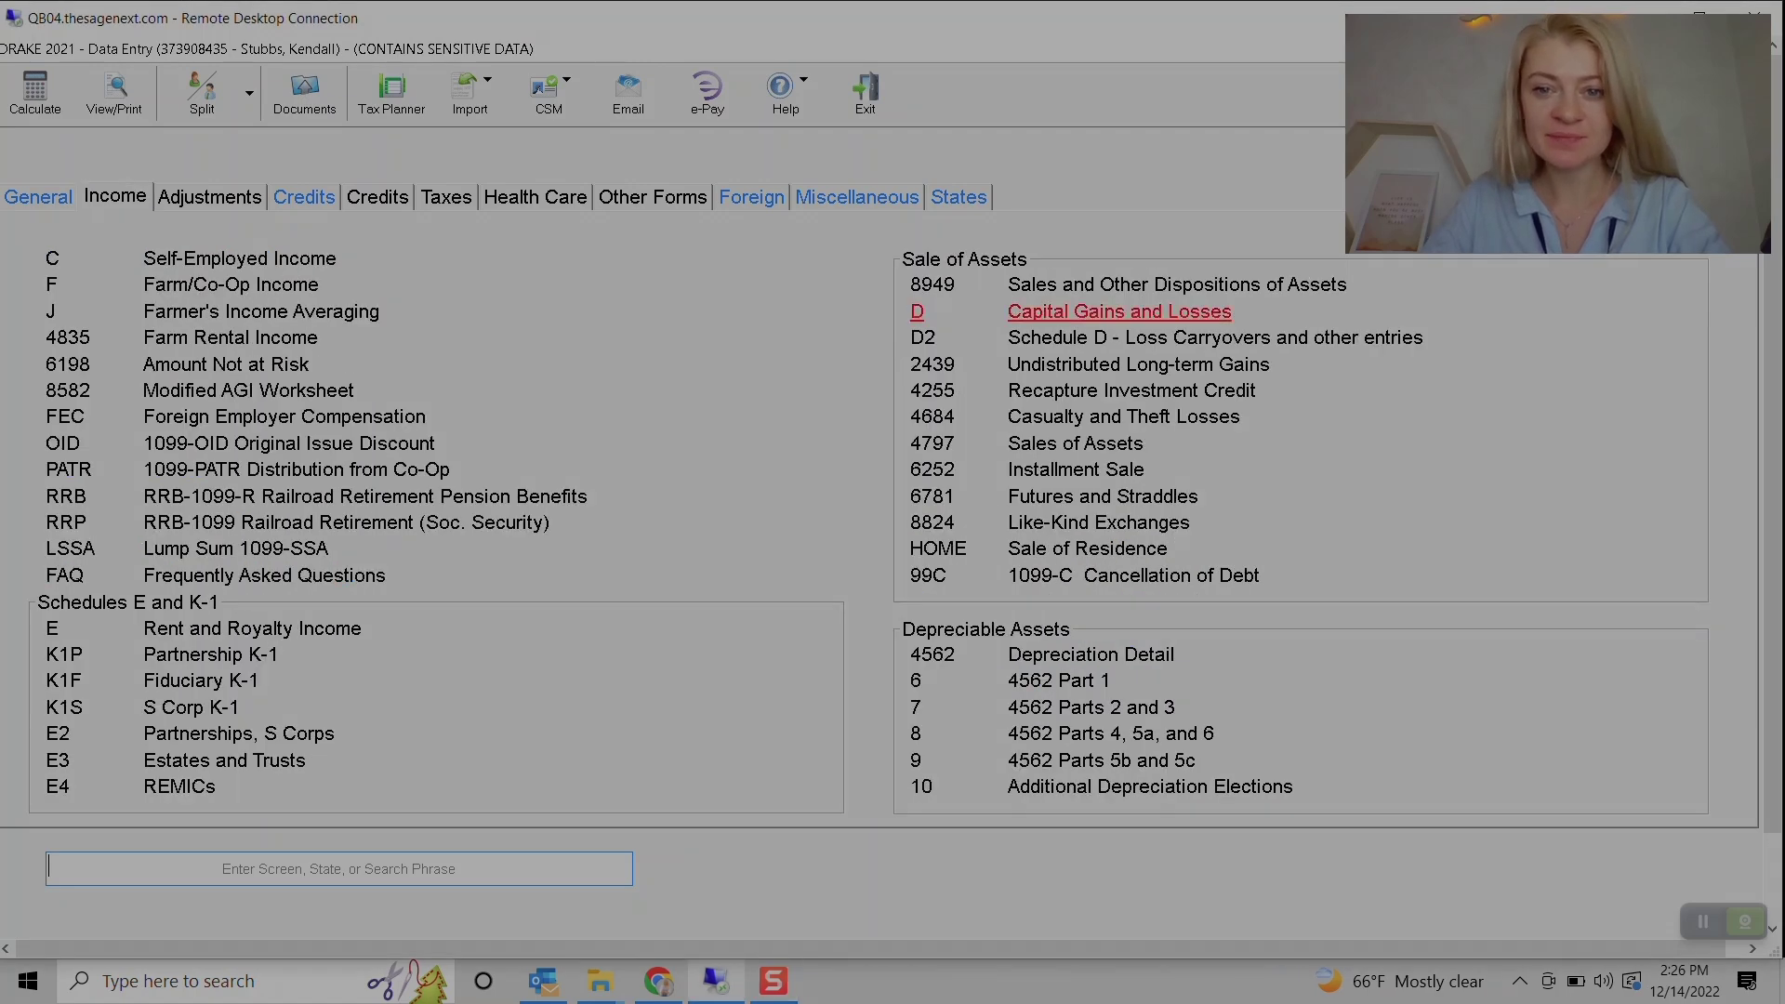
{"action": "left_click", "coordinate": [1119, 311]}
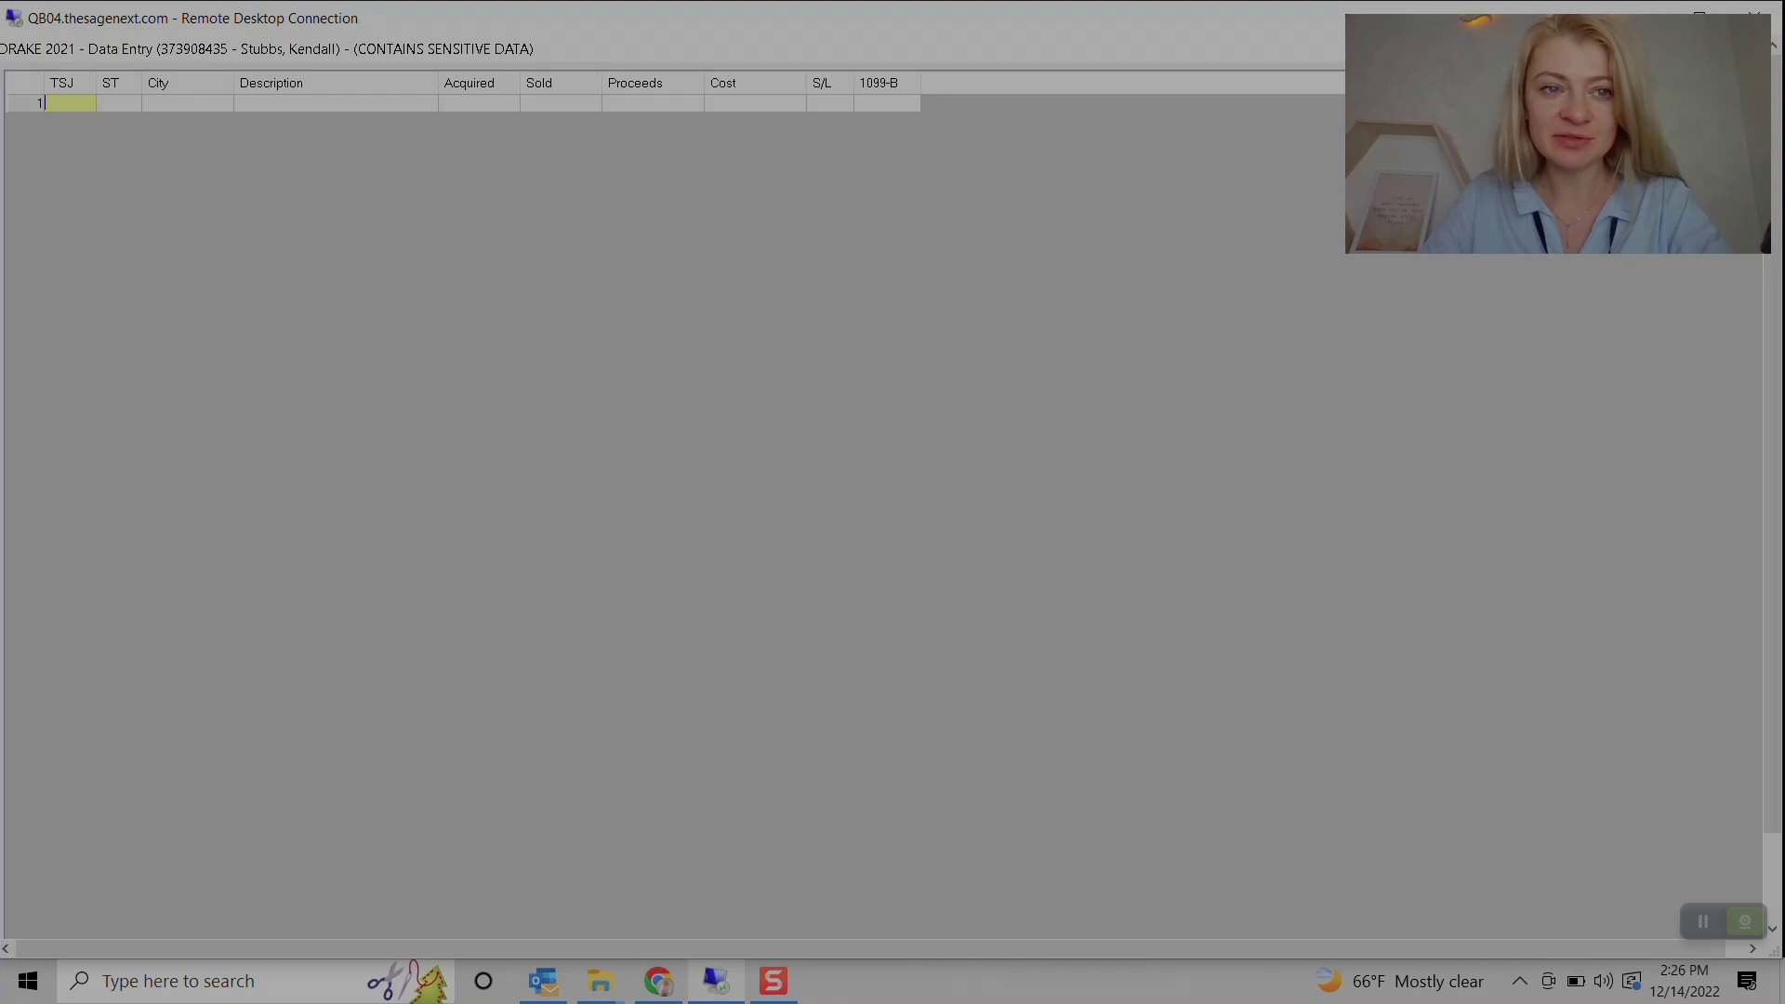
{"action": "type", "text": "E"}
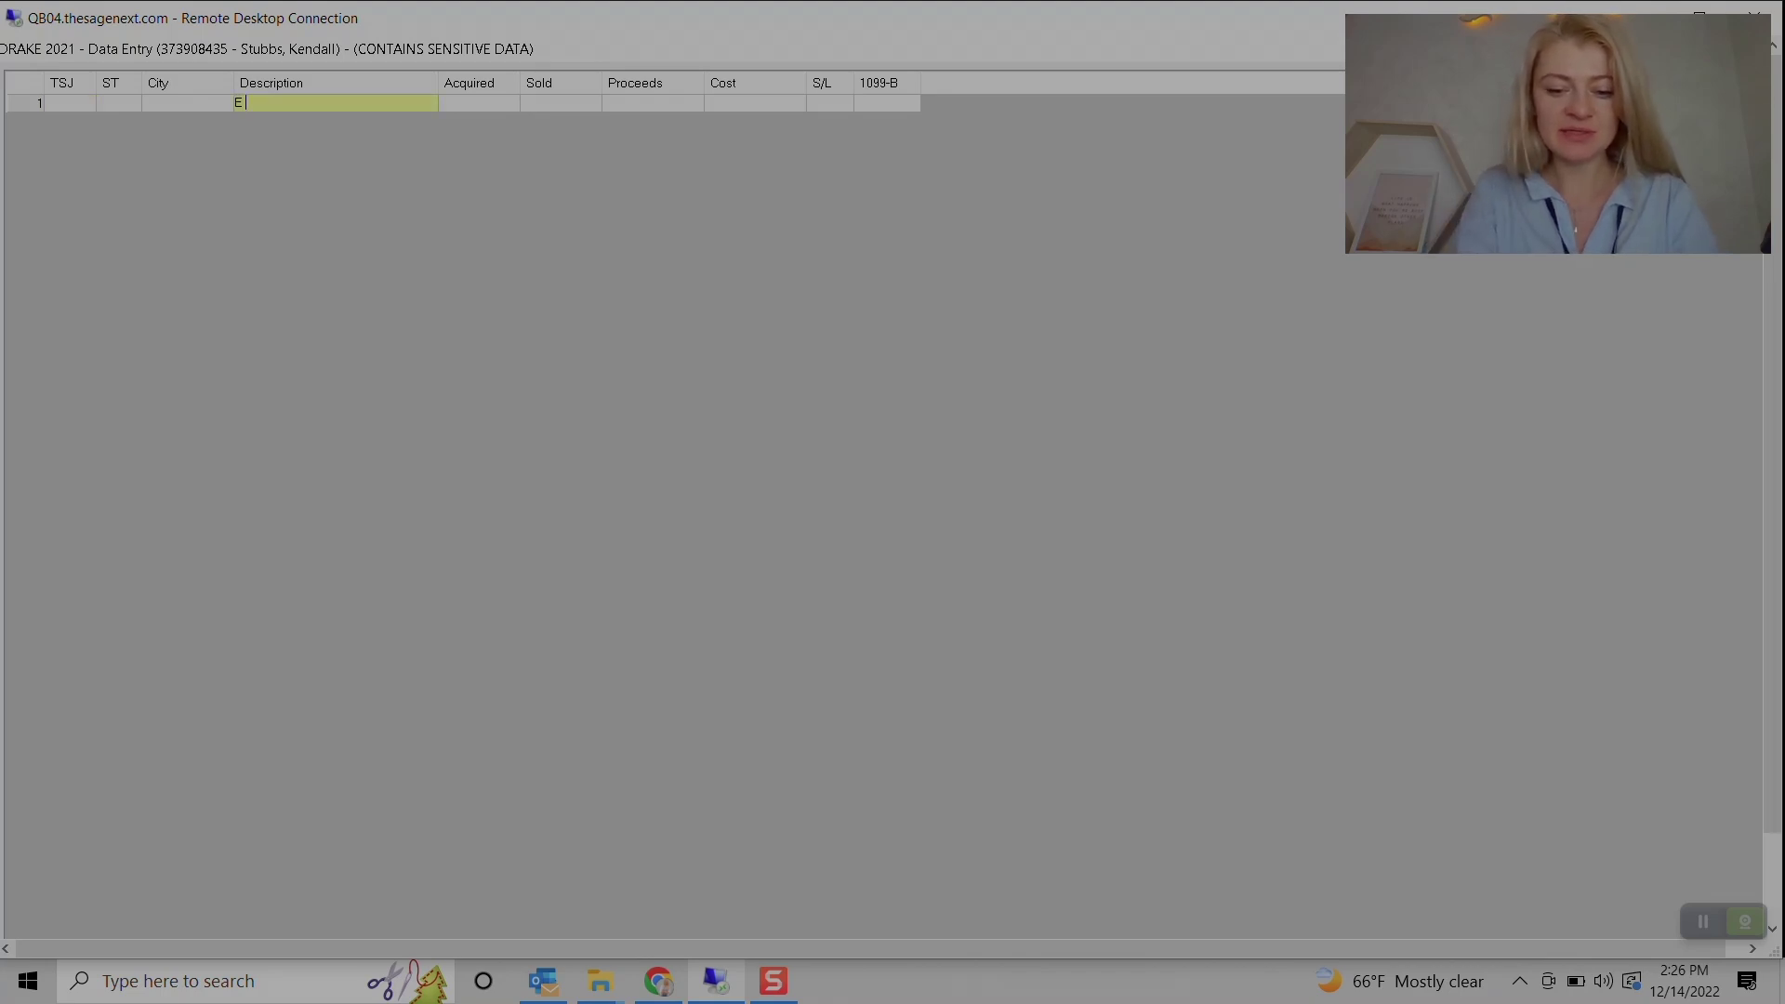
{"action": "type", "text": " Trade"}
{"action": "key", "text": "Tab"}
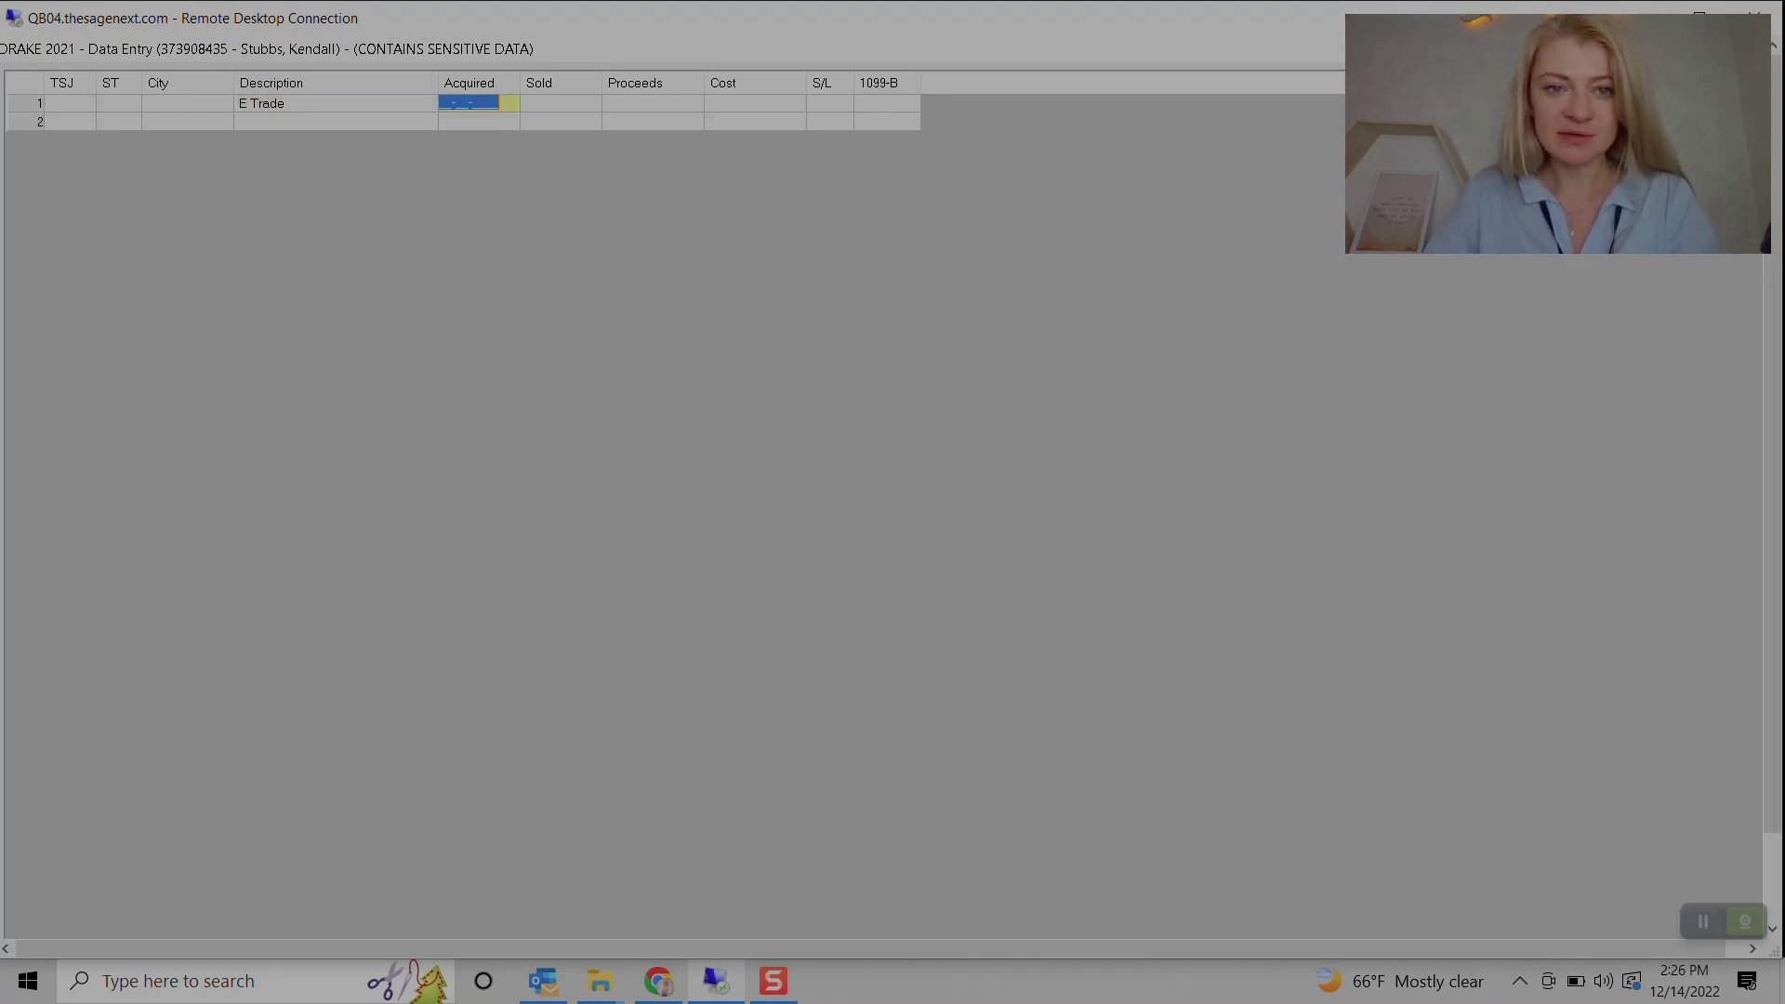
Set the E Trade transaction's S/L type to S and its 1099-B code to 1, leaving dates and amounts blank.
{"action": "key", "text": "Tab"}
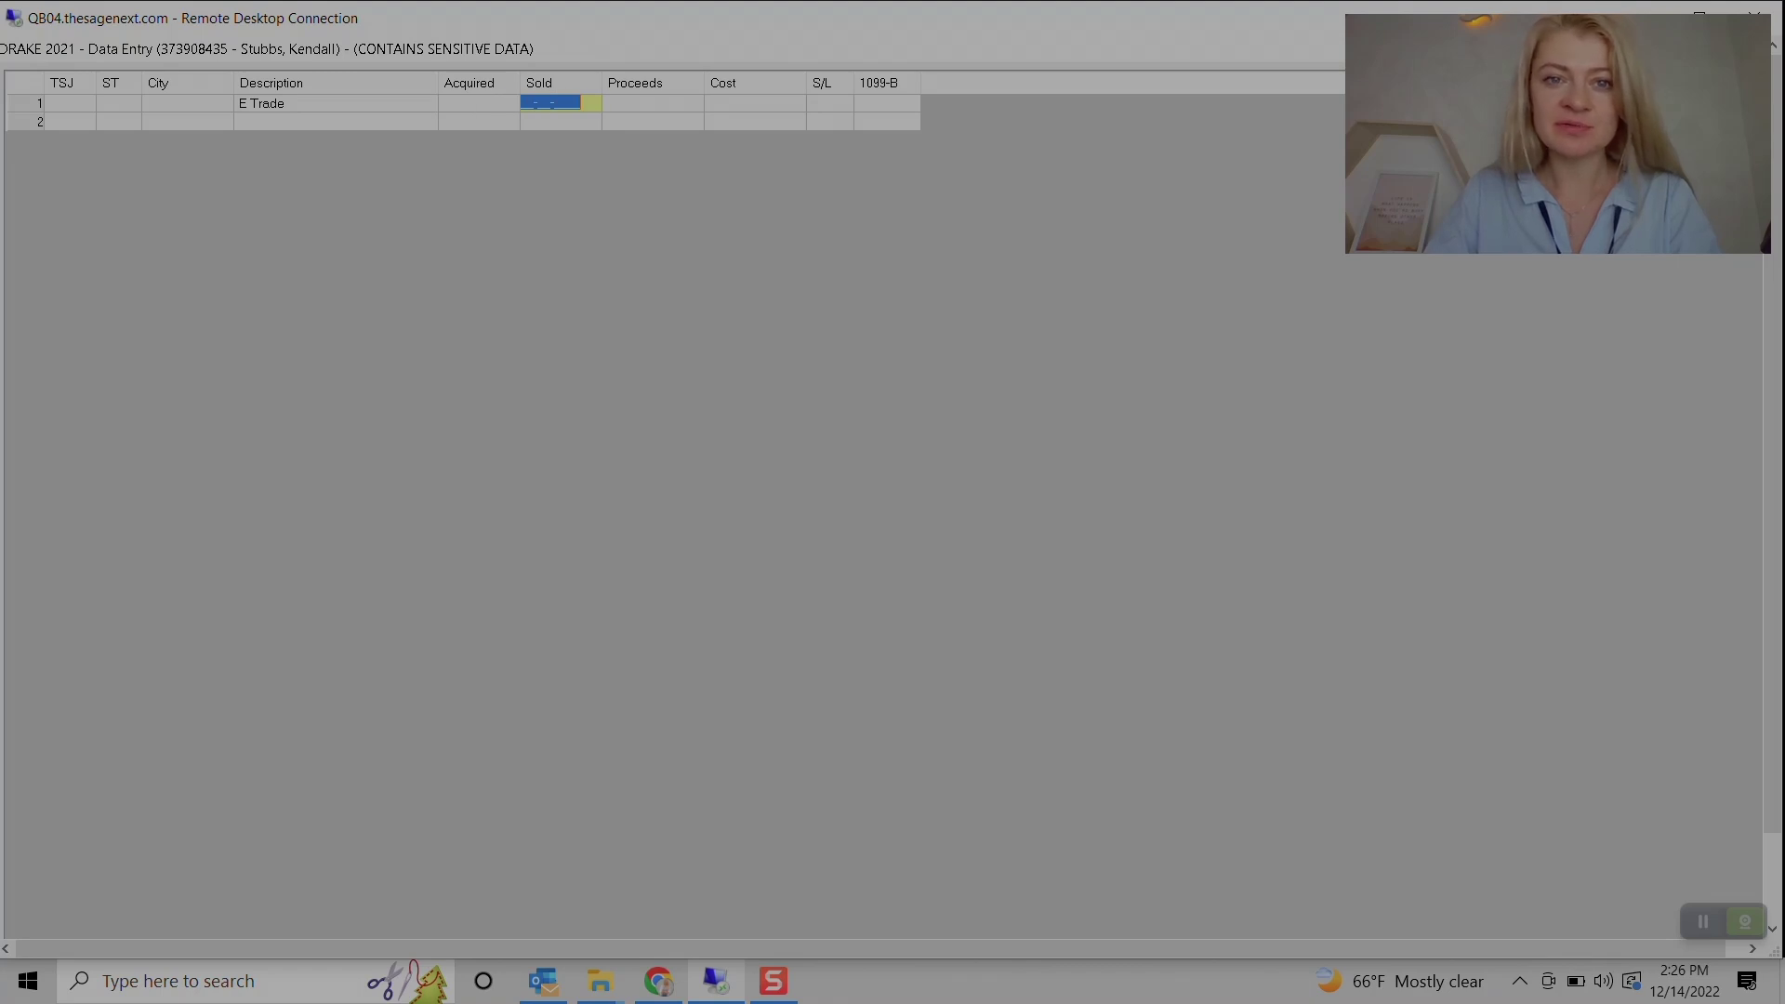
{"action": "key", "text": "Tab"}
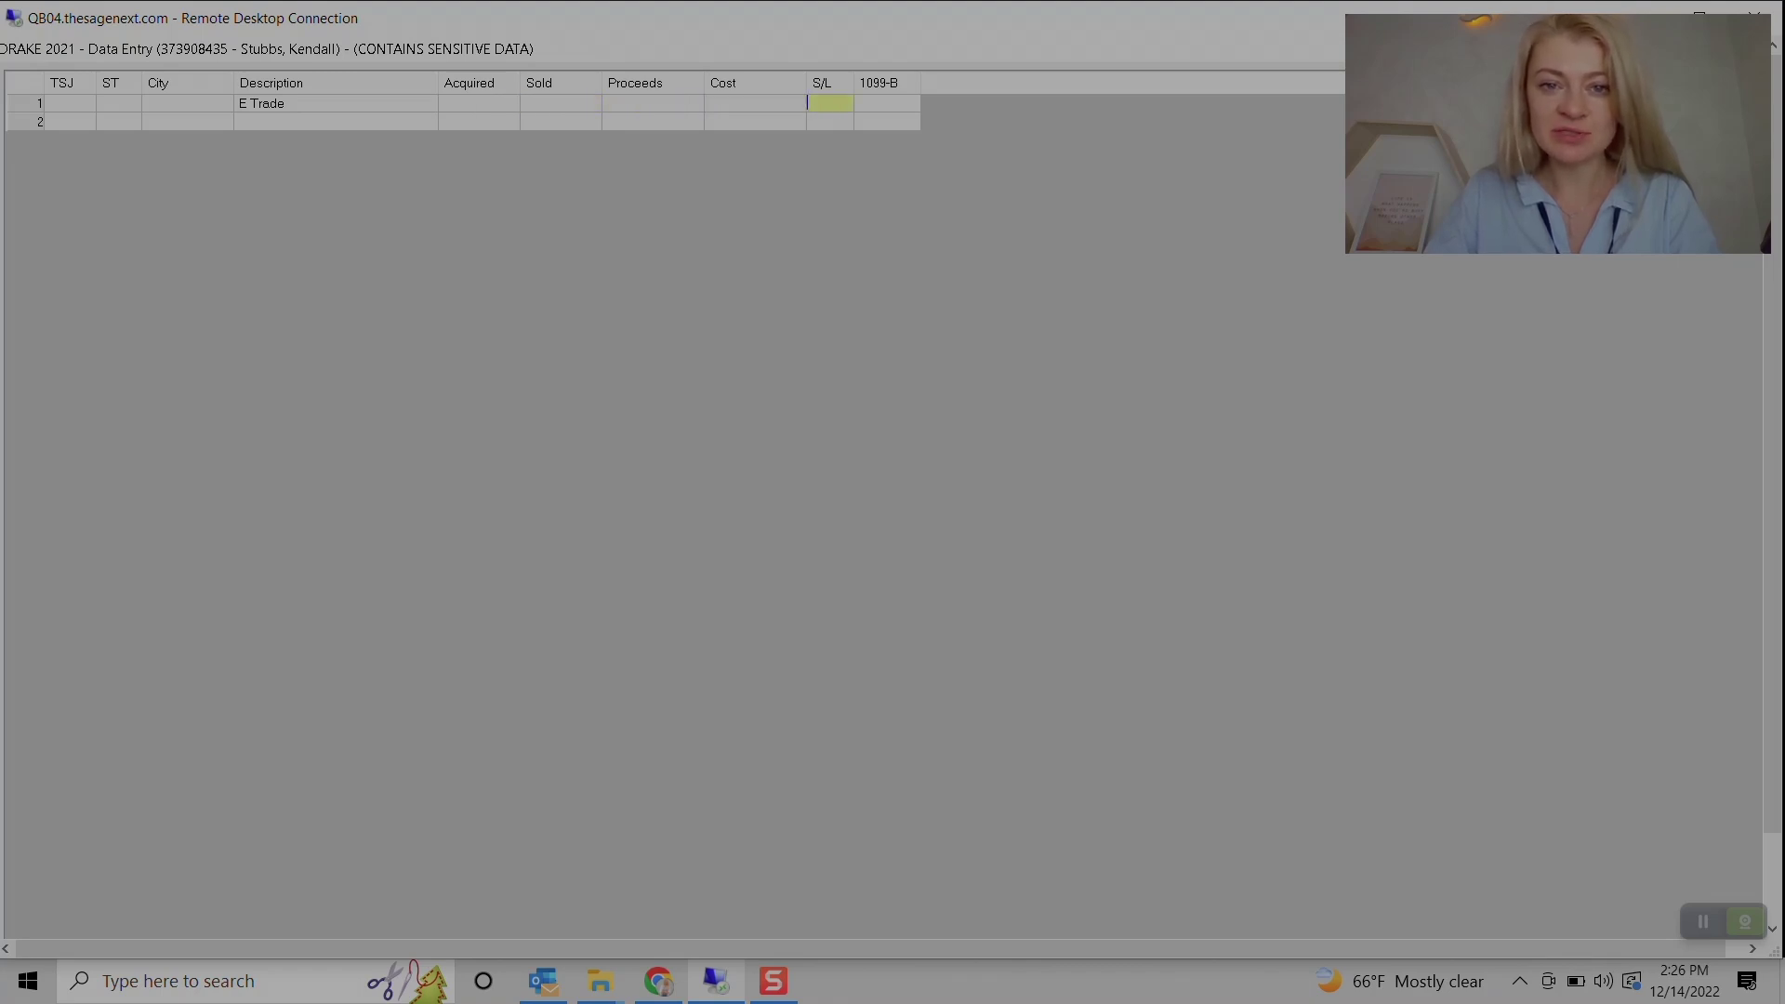
{"action": "type", "text": "S"}
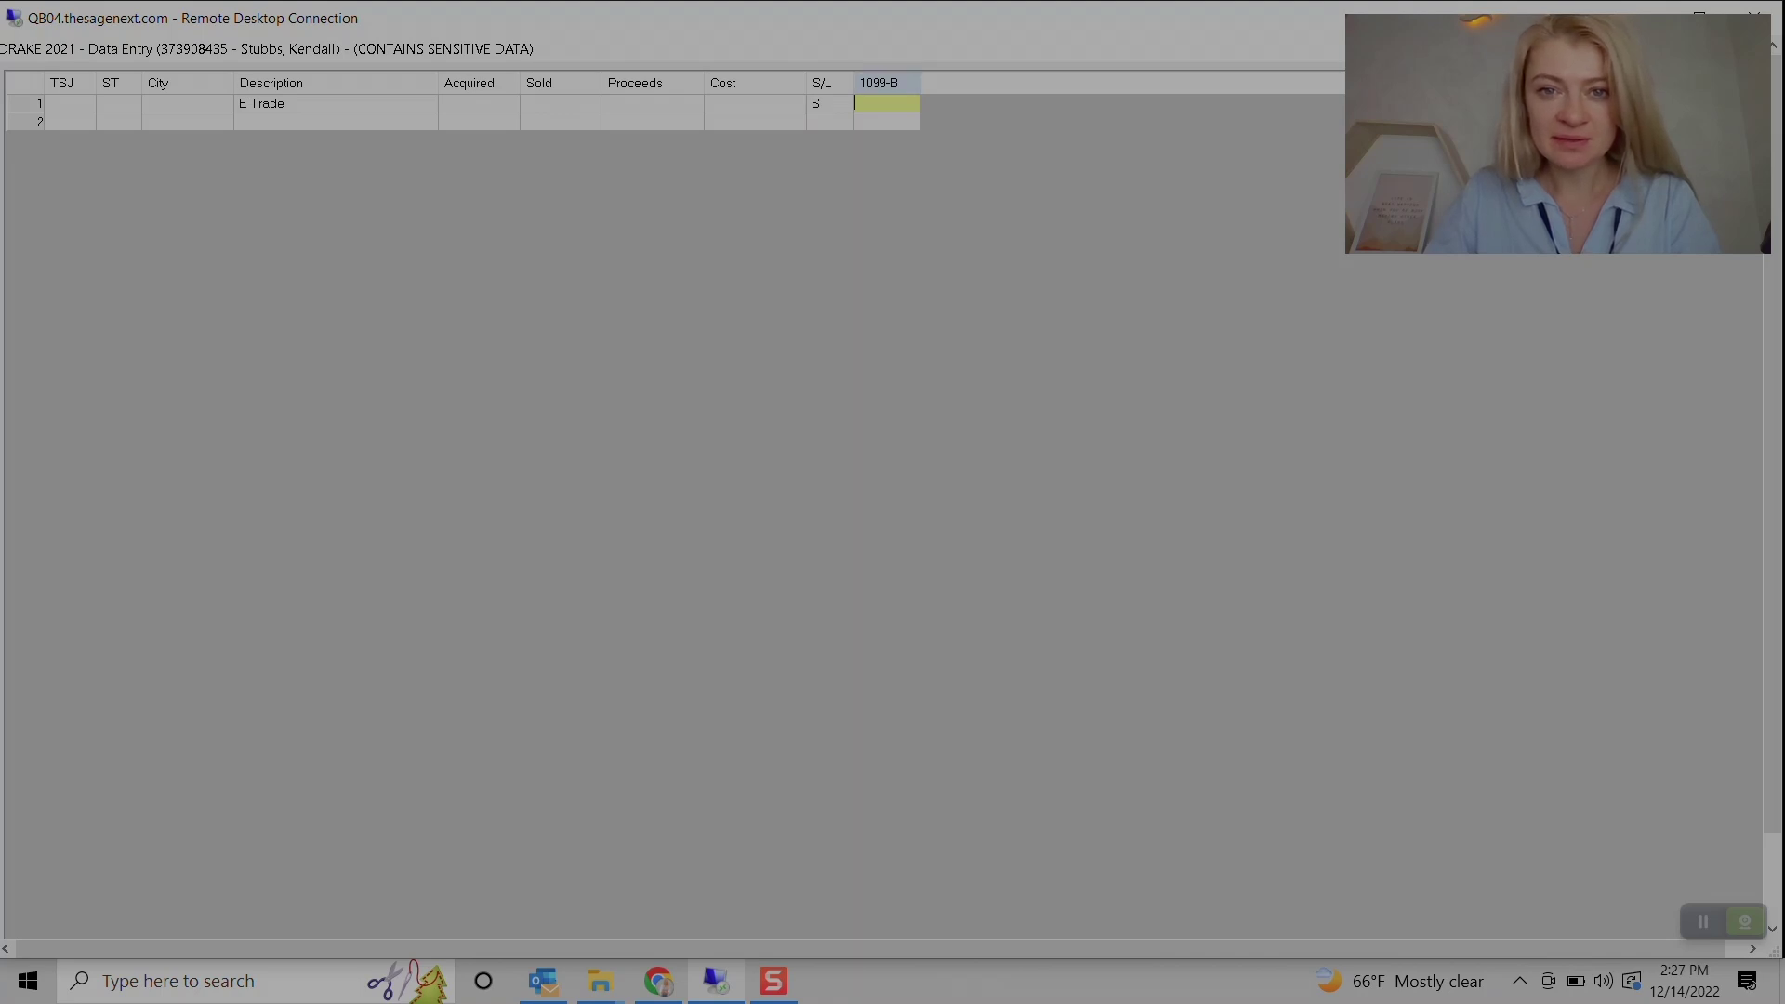
{"action": "type", "text": "y"}
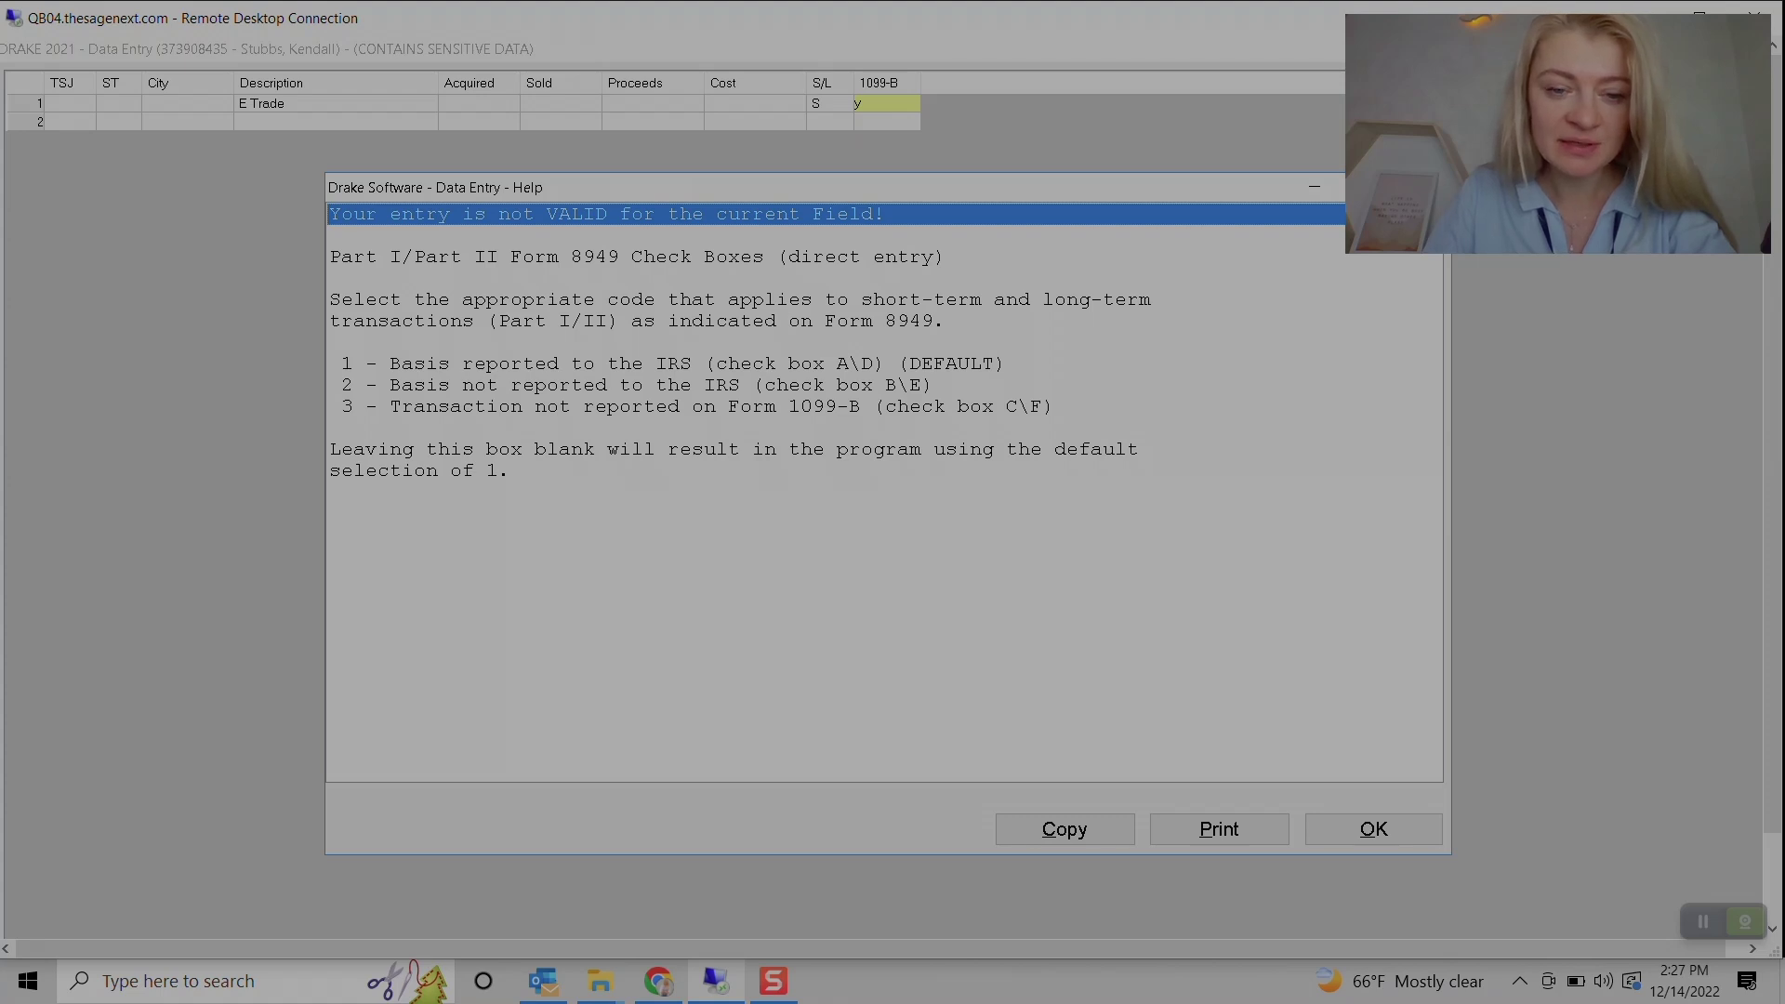
{"action": "key", "text": "Return"}
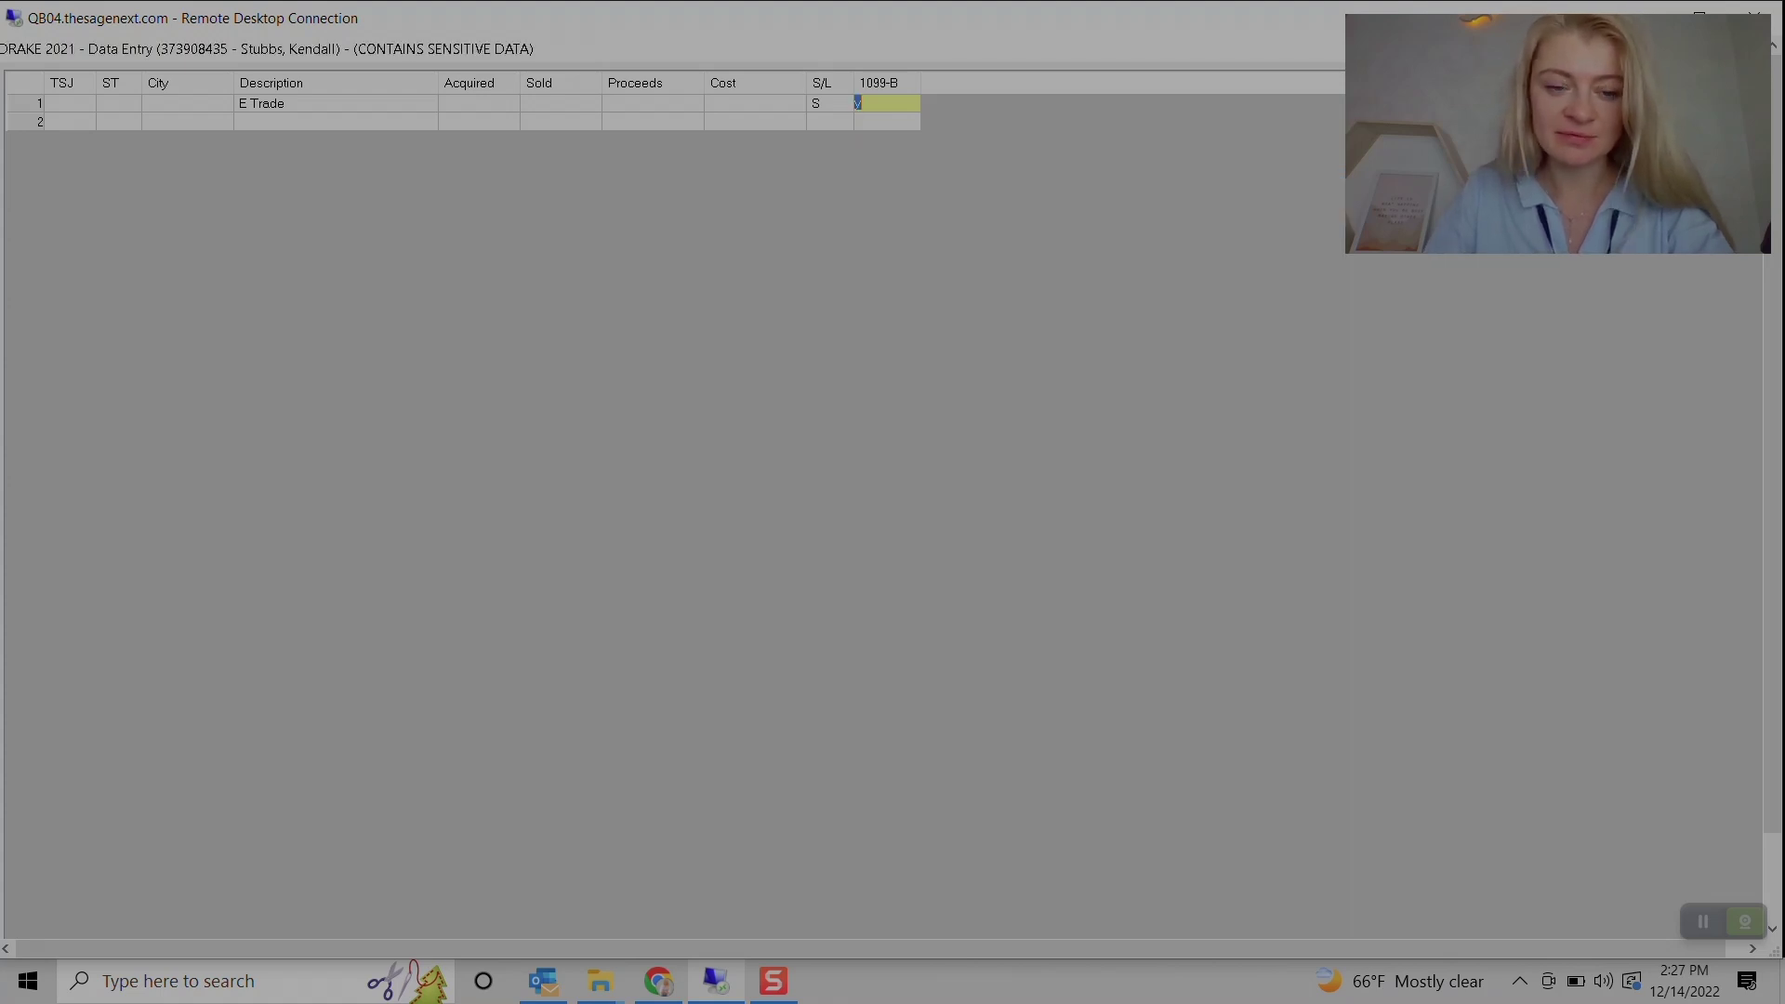
{"action": "type", "text": "1"}
{"action": "key", "text": "Return"}
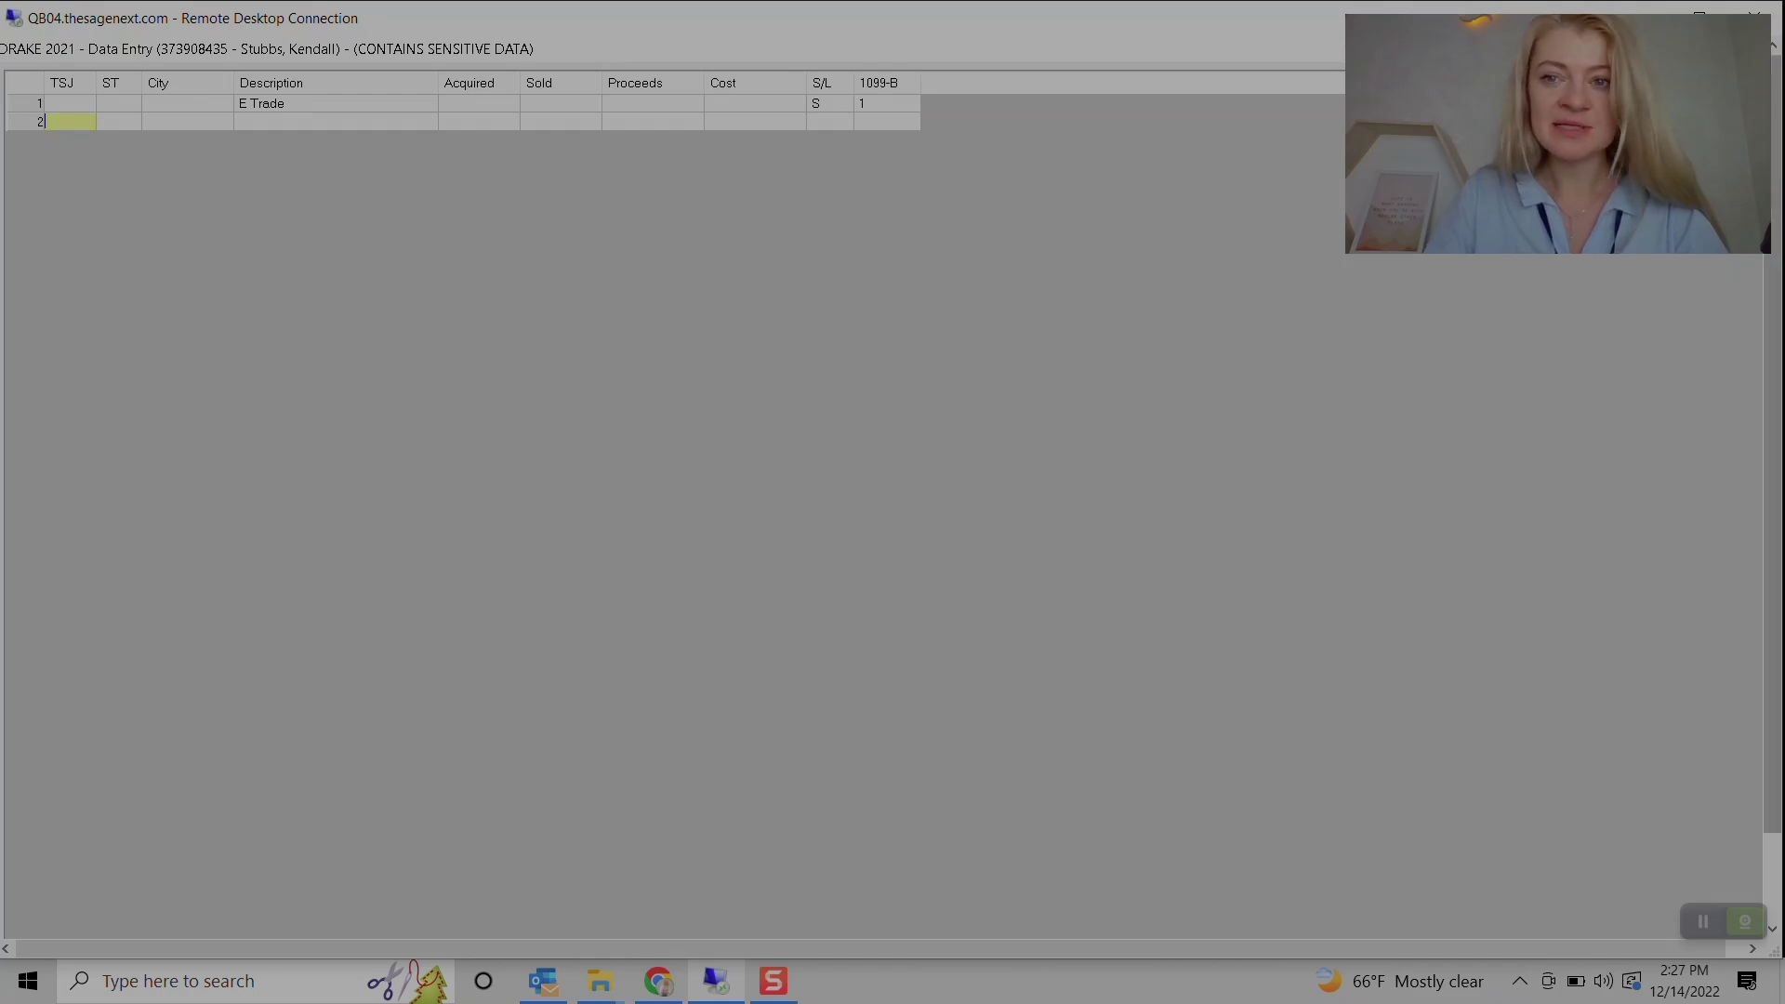
Assign the Form 8949 transaction to the primary taxpayer with TSJ code T.
{"action": "left_click_drag", "start_coordinate": [1772, 484], "coordinate": [1772, 570]}
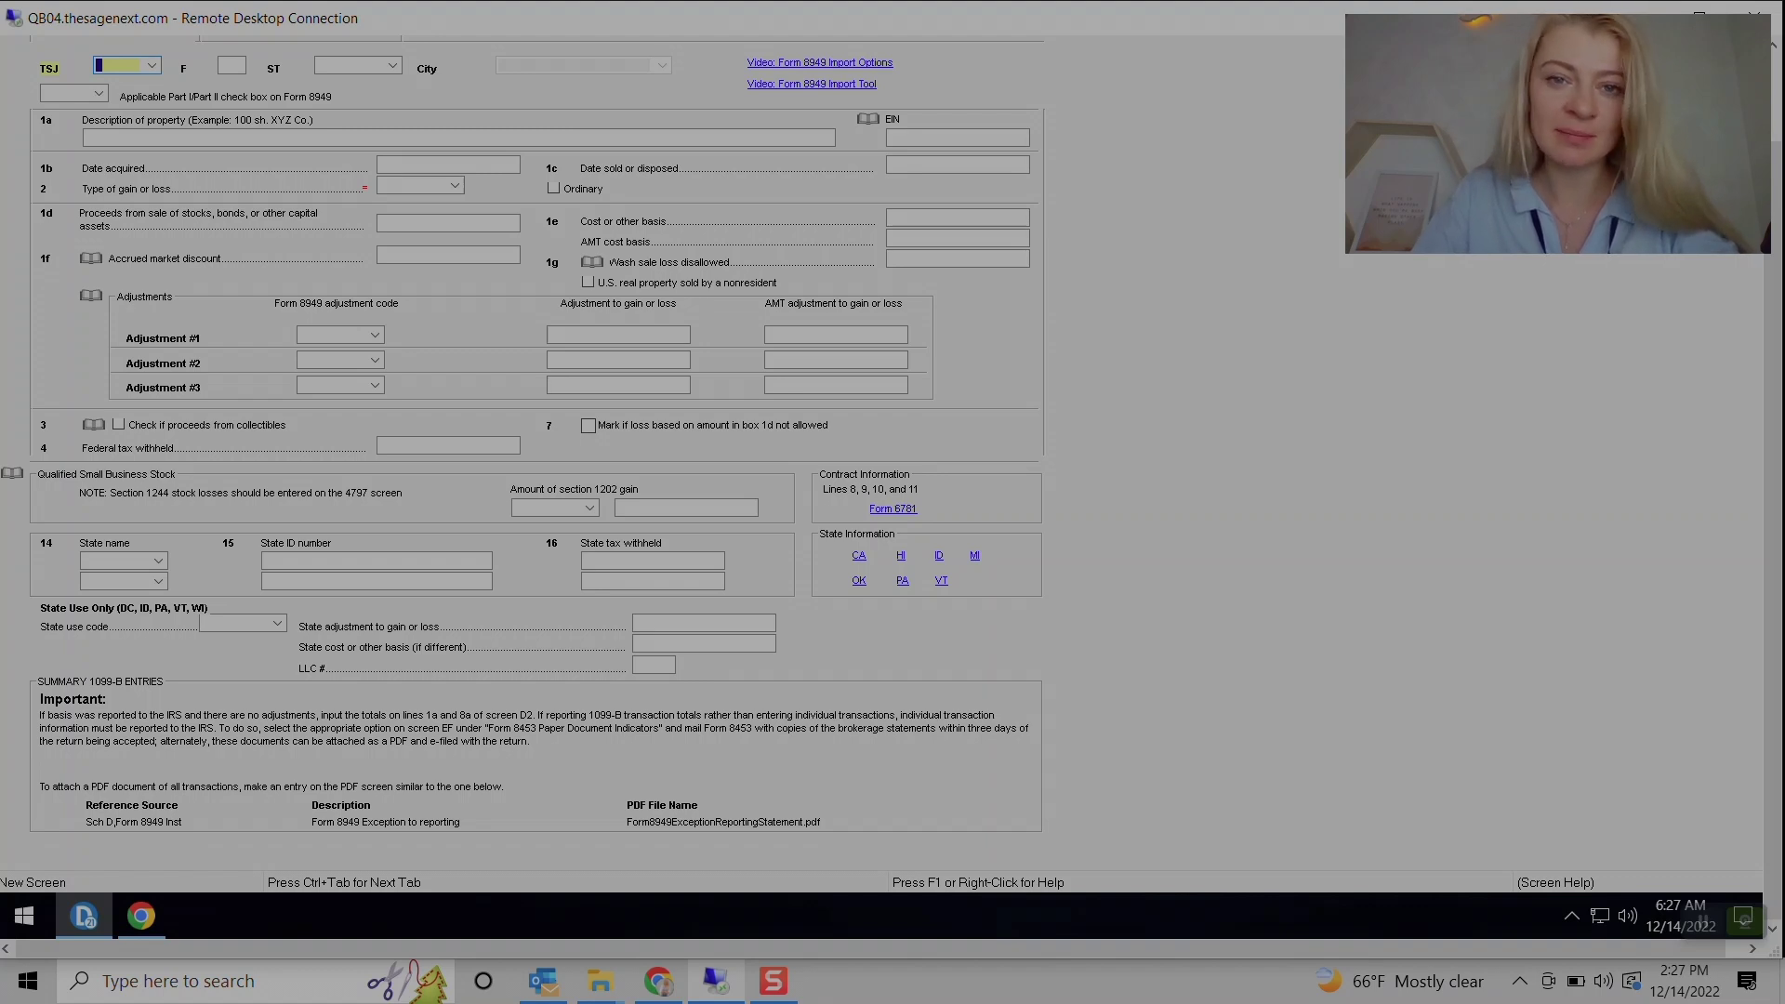
{"action": "left_click", "coordinate": [151, 65]}
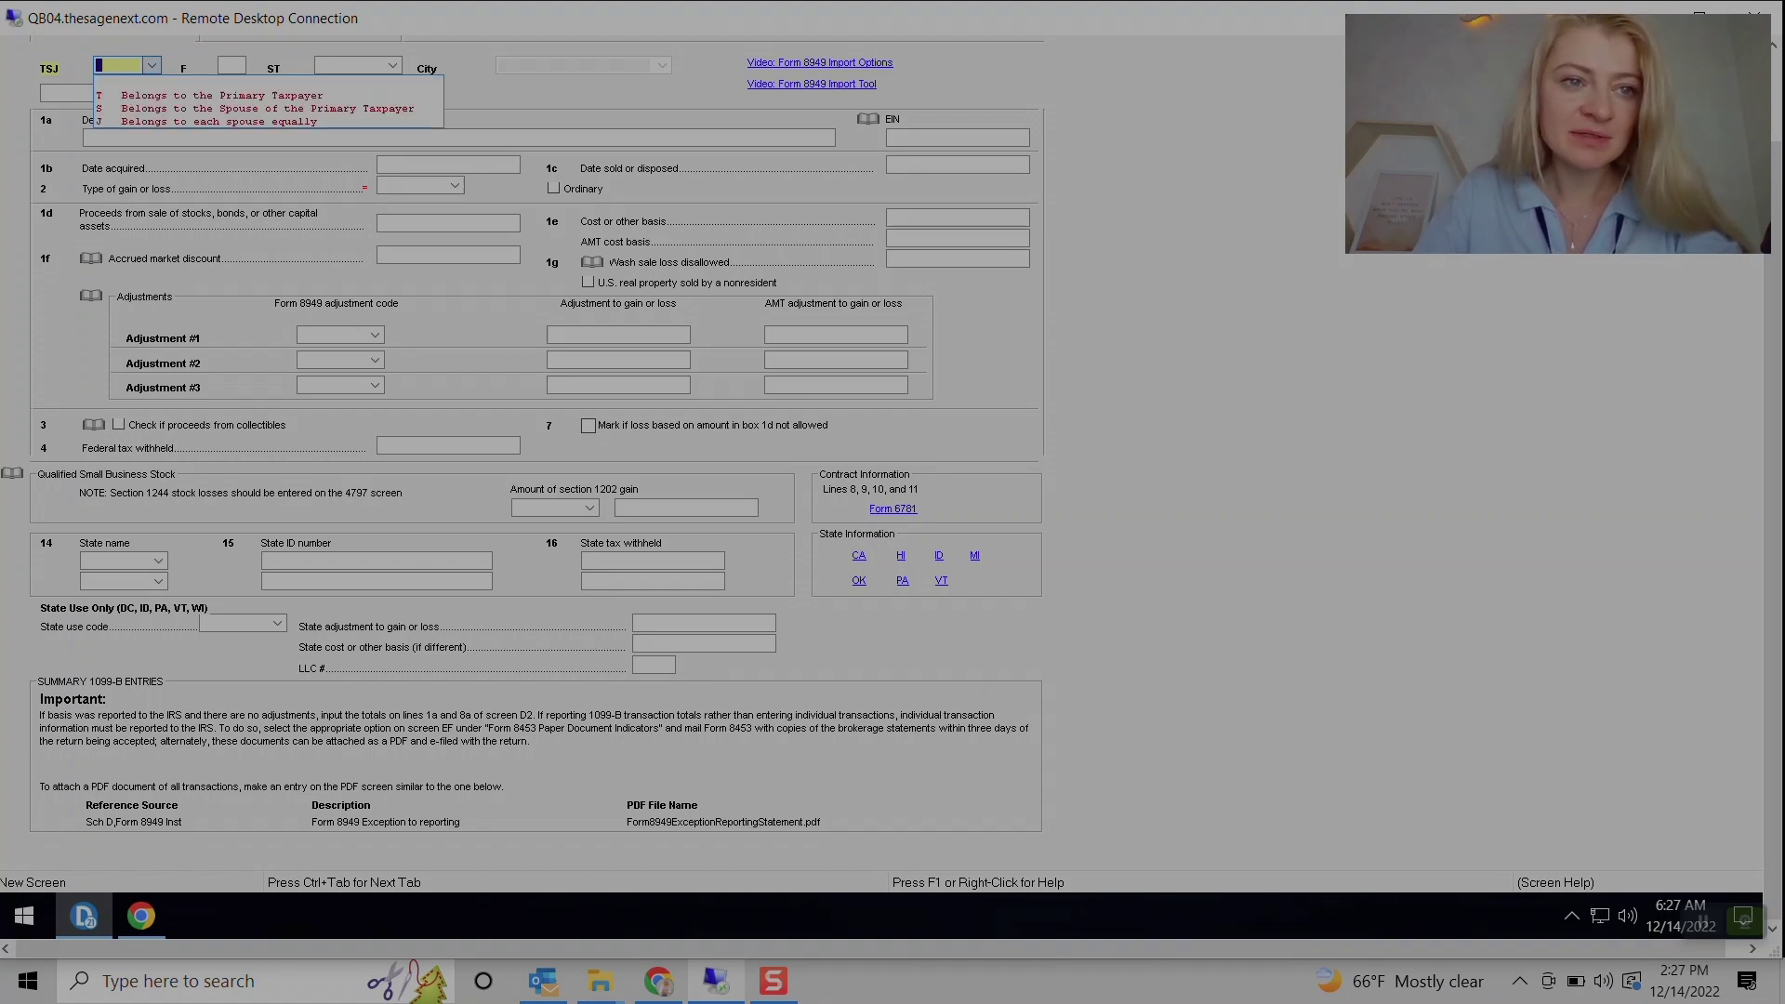
{"action": "left_click", "coordinate": [221, 96]}
{"action": "left_click", "coordinate": [242, 138]}
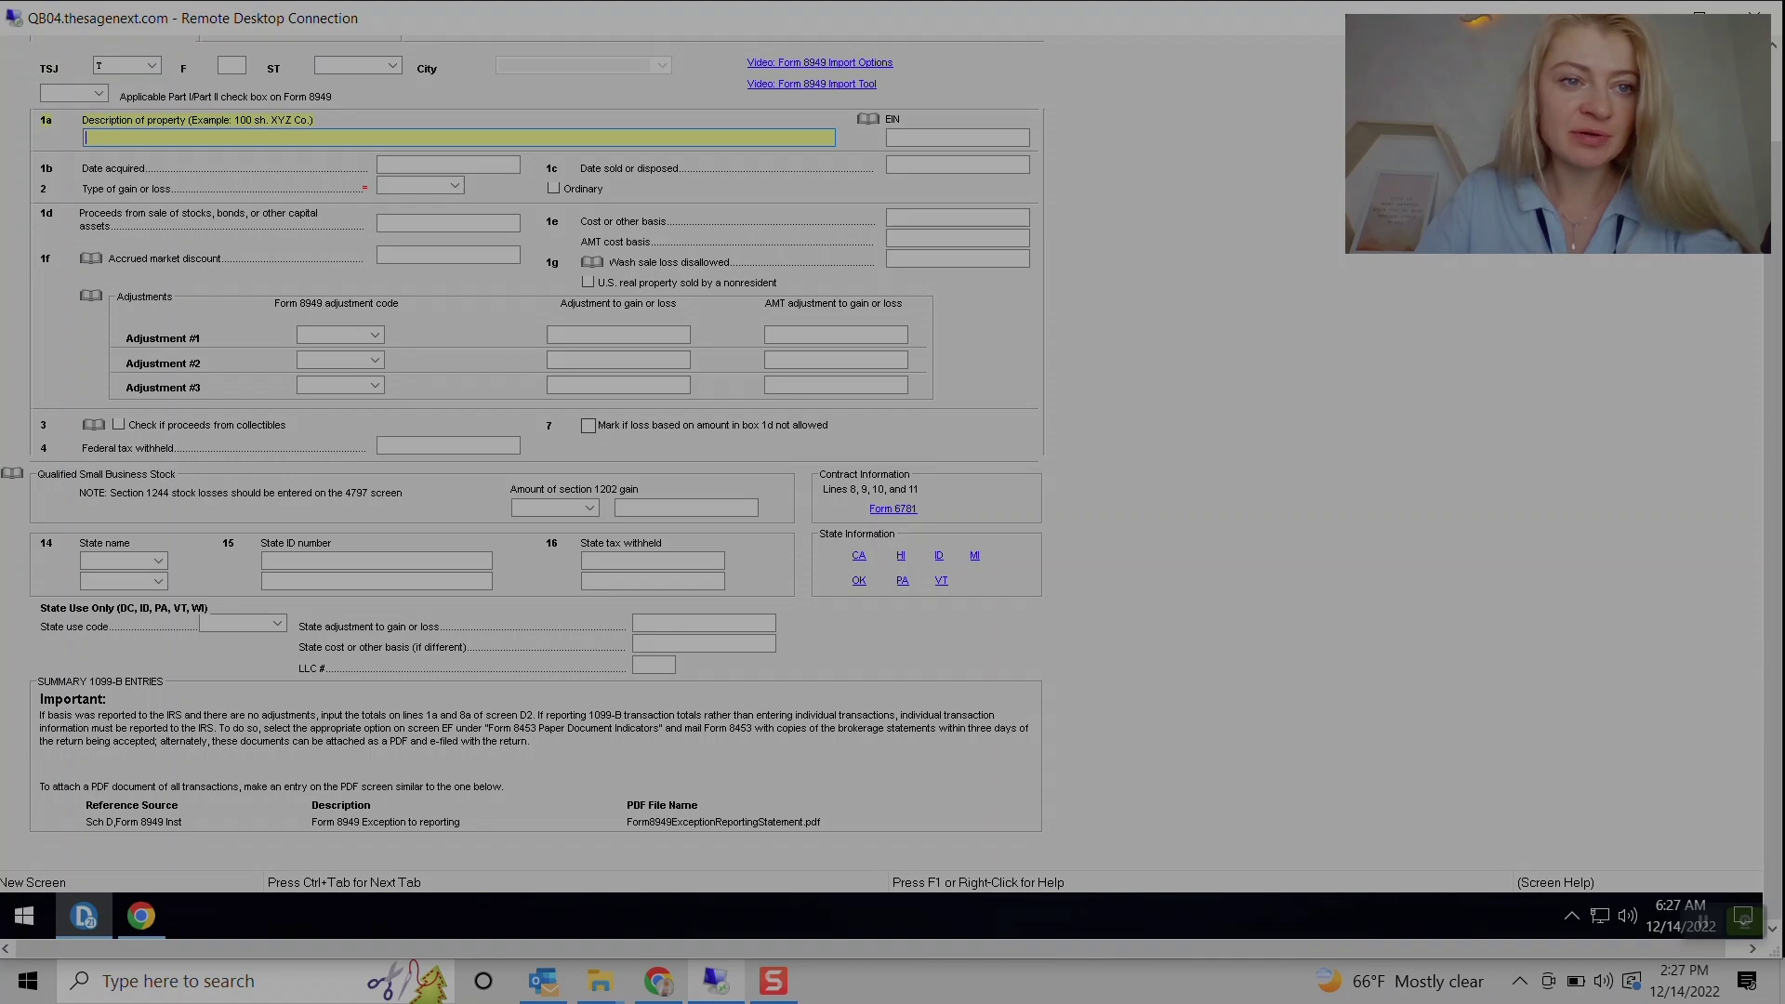
Try to enter 99-99-9999 as the date acquired, and clear the date field.
{"action": "key", "text": "Tab"}
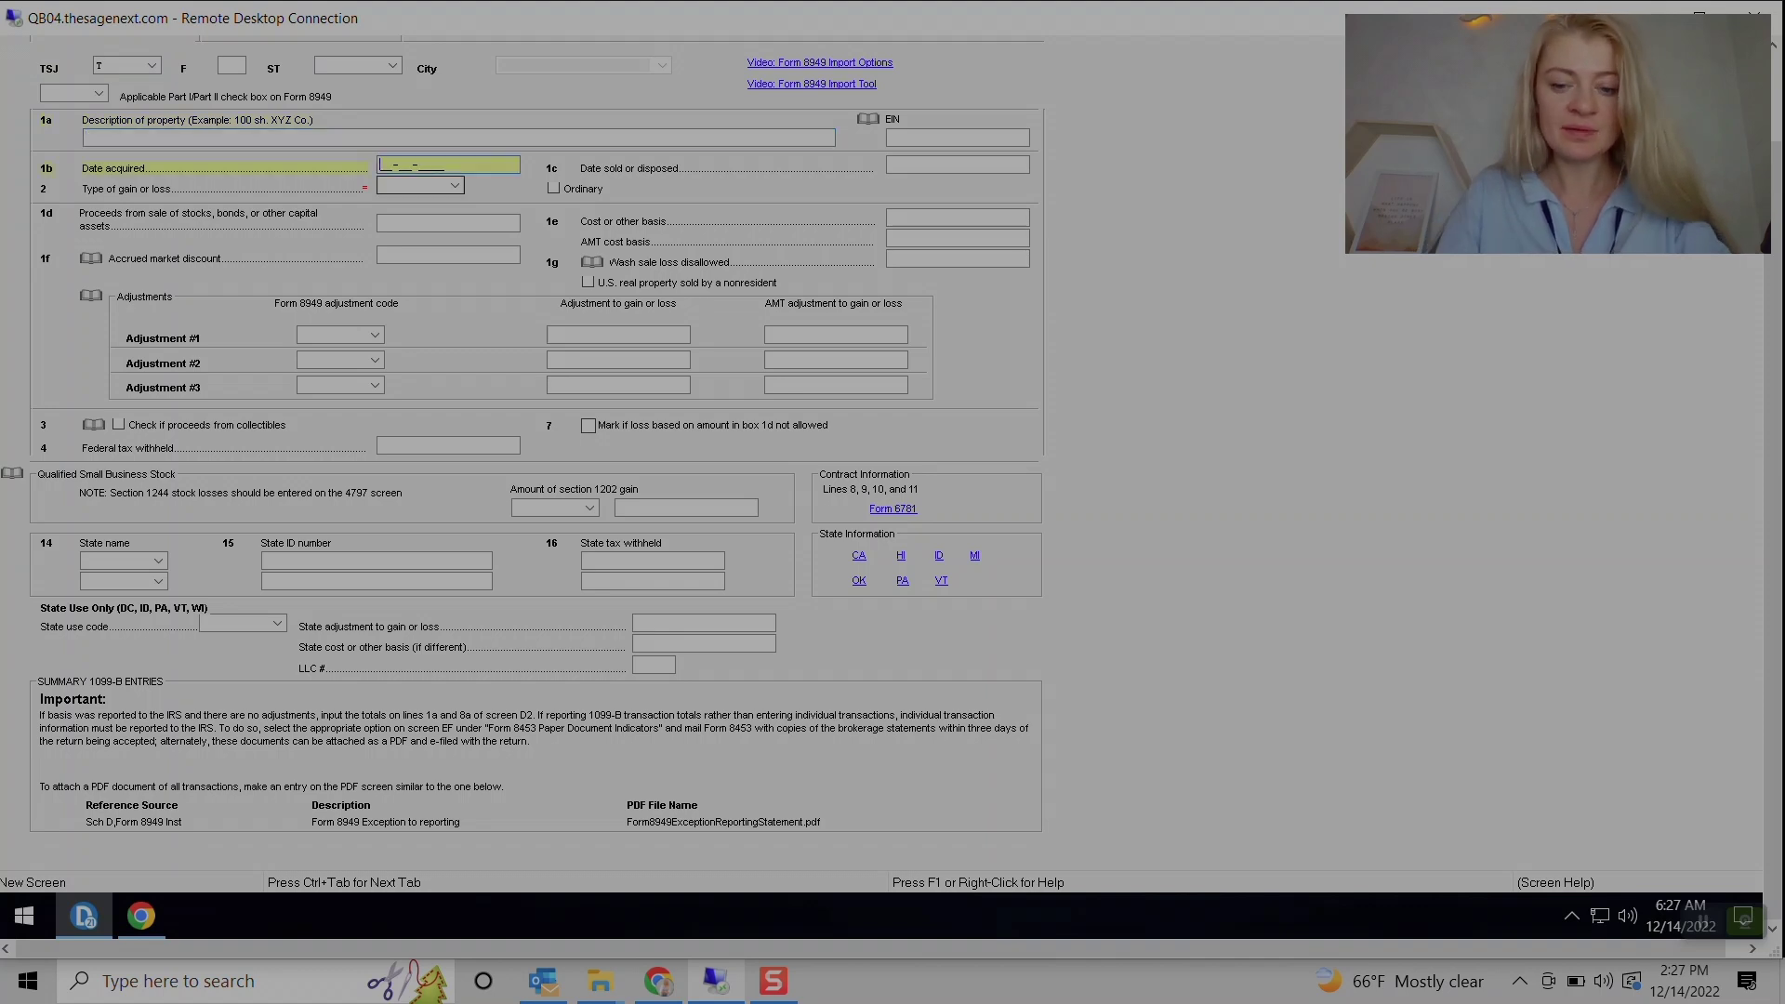
{"action": "type", "text": "9"}
{"action": "type", "text": "99999"}
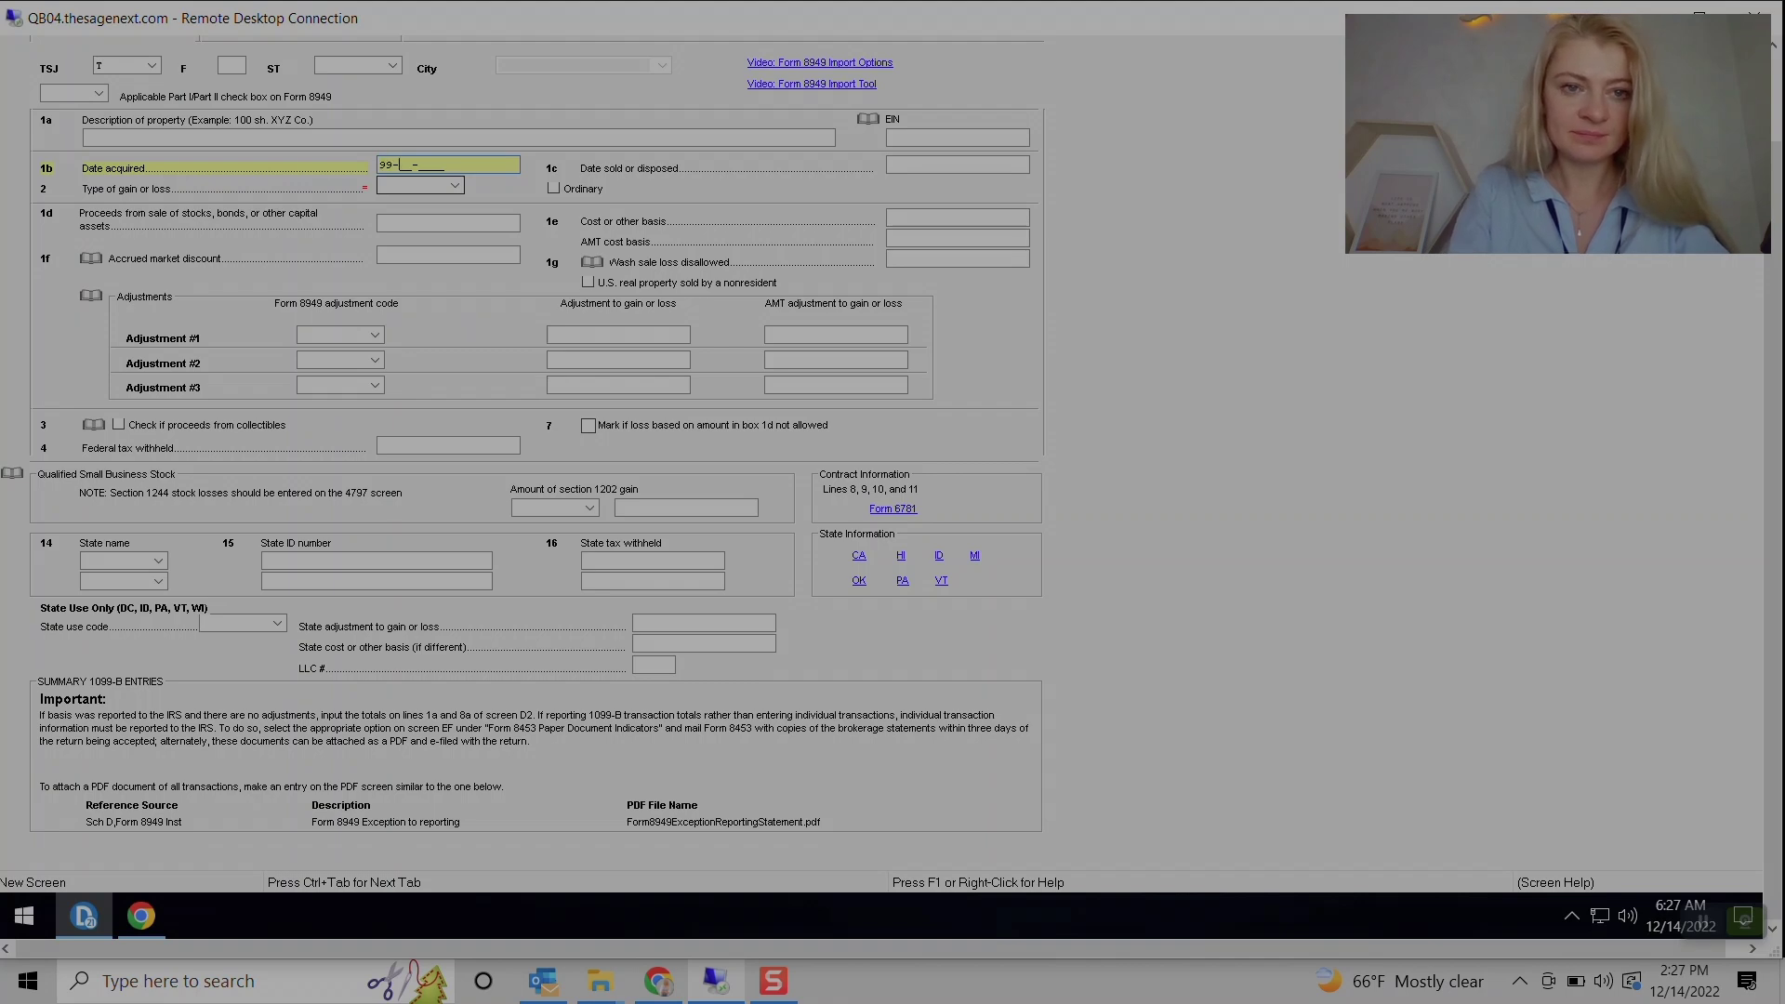
{"action": "type", "text": "99"}
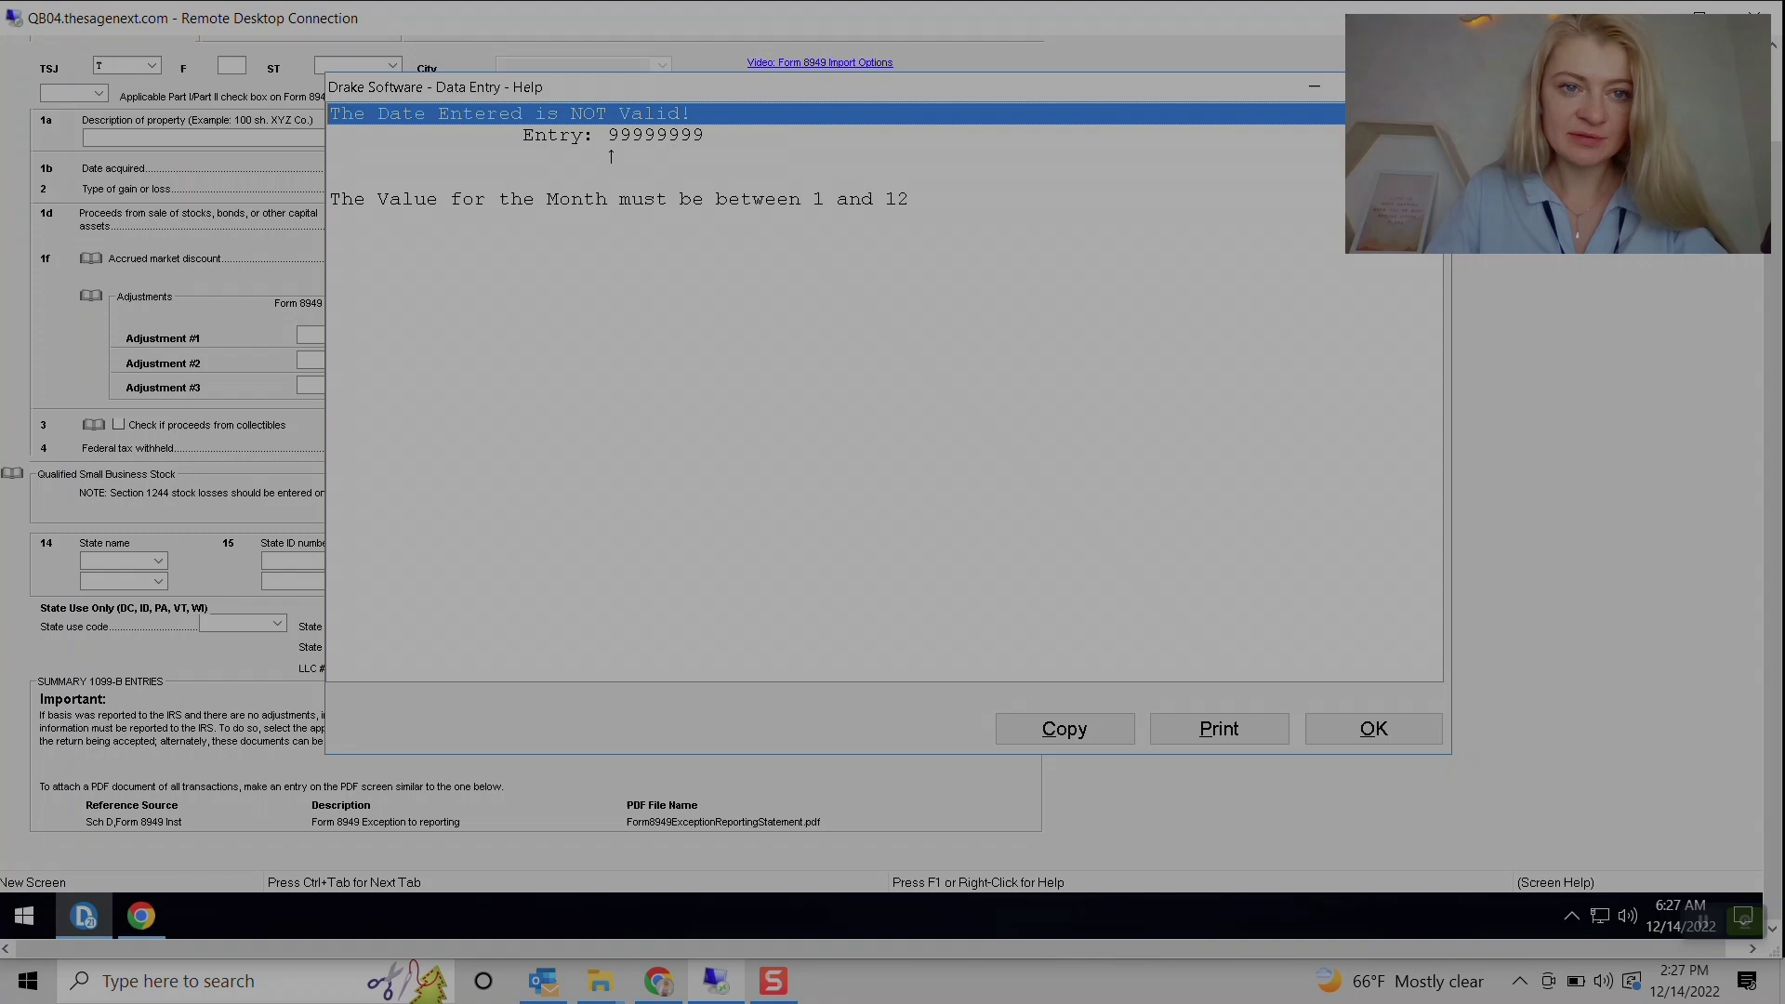
{"action": "key", "text": "Return"}
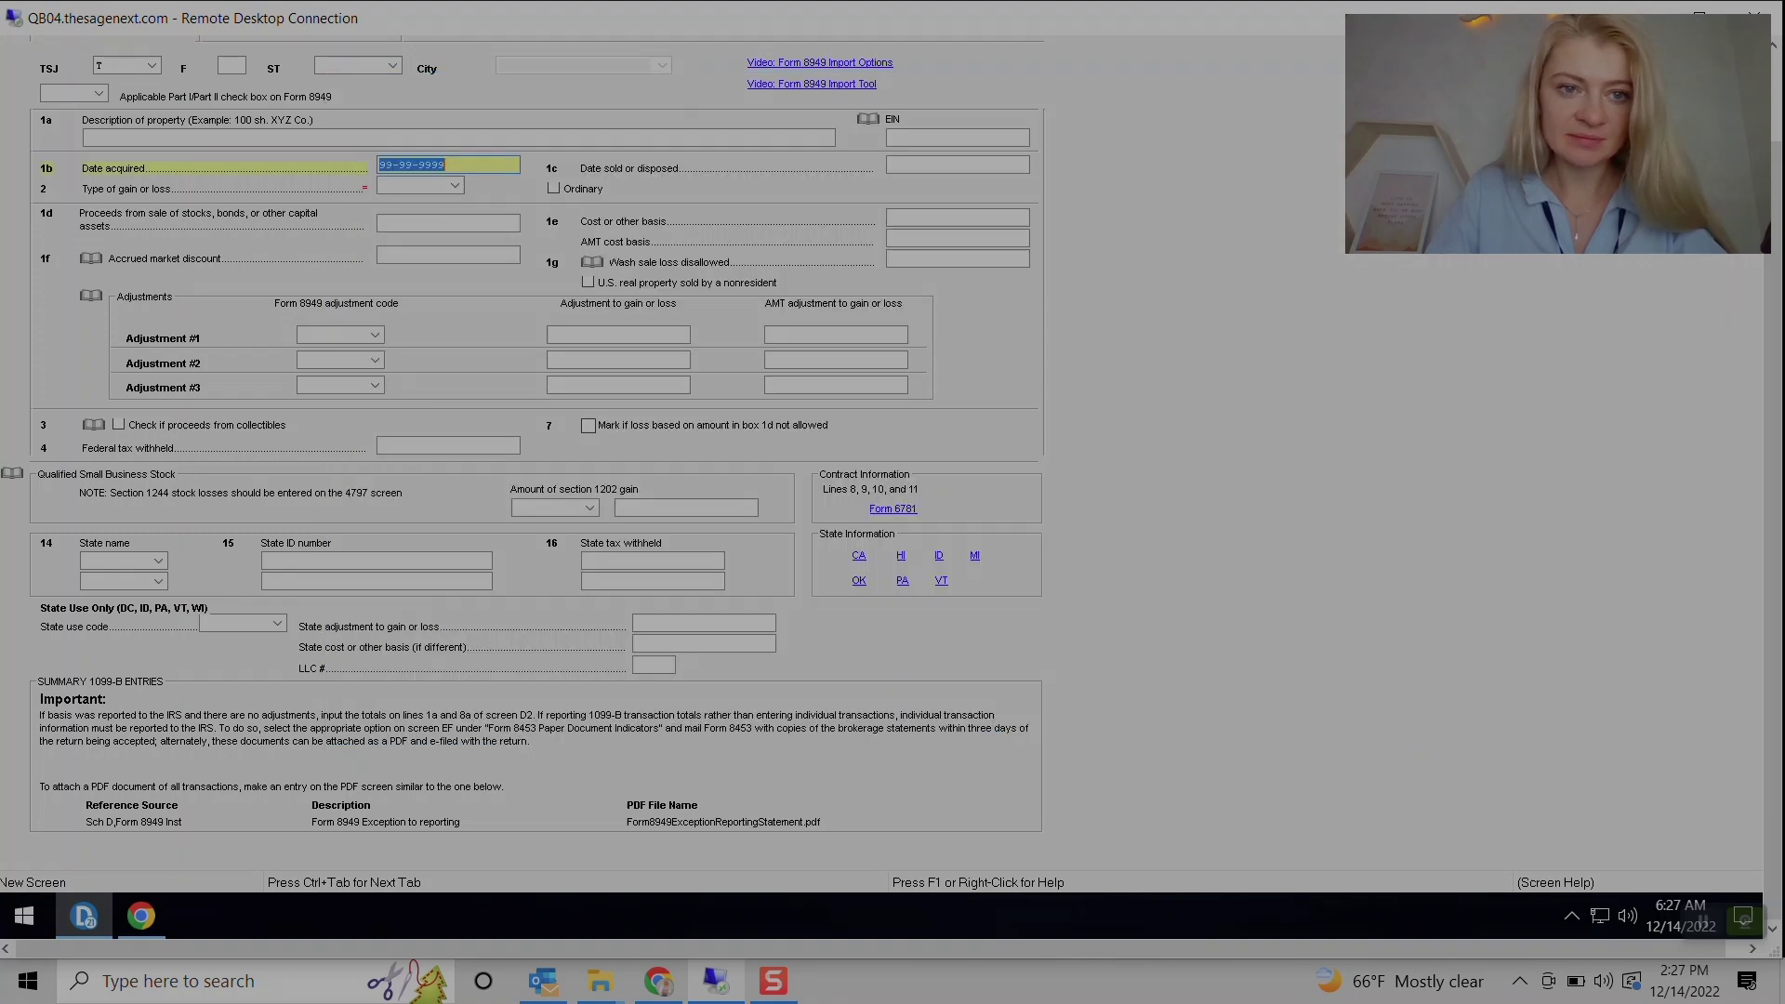
{"action": "type", "text": "1_-__-____"}
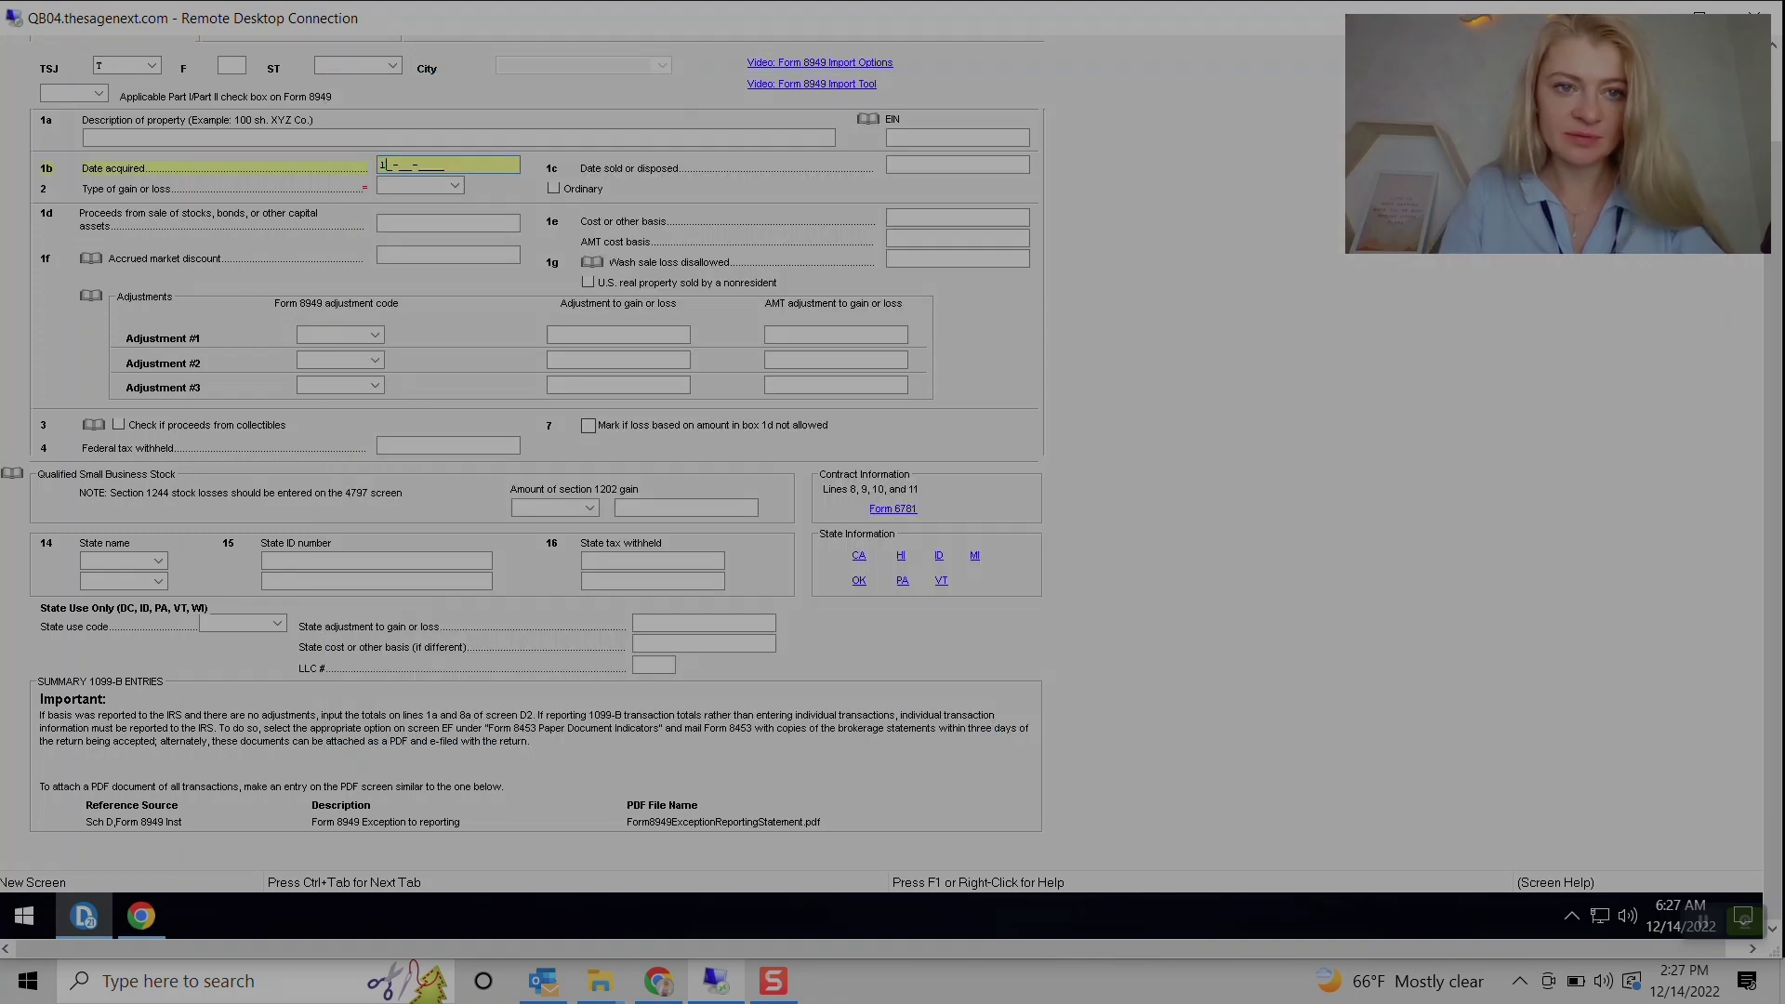
{"action": "key", "text": "BackSpace"}
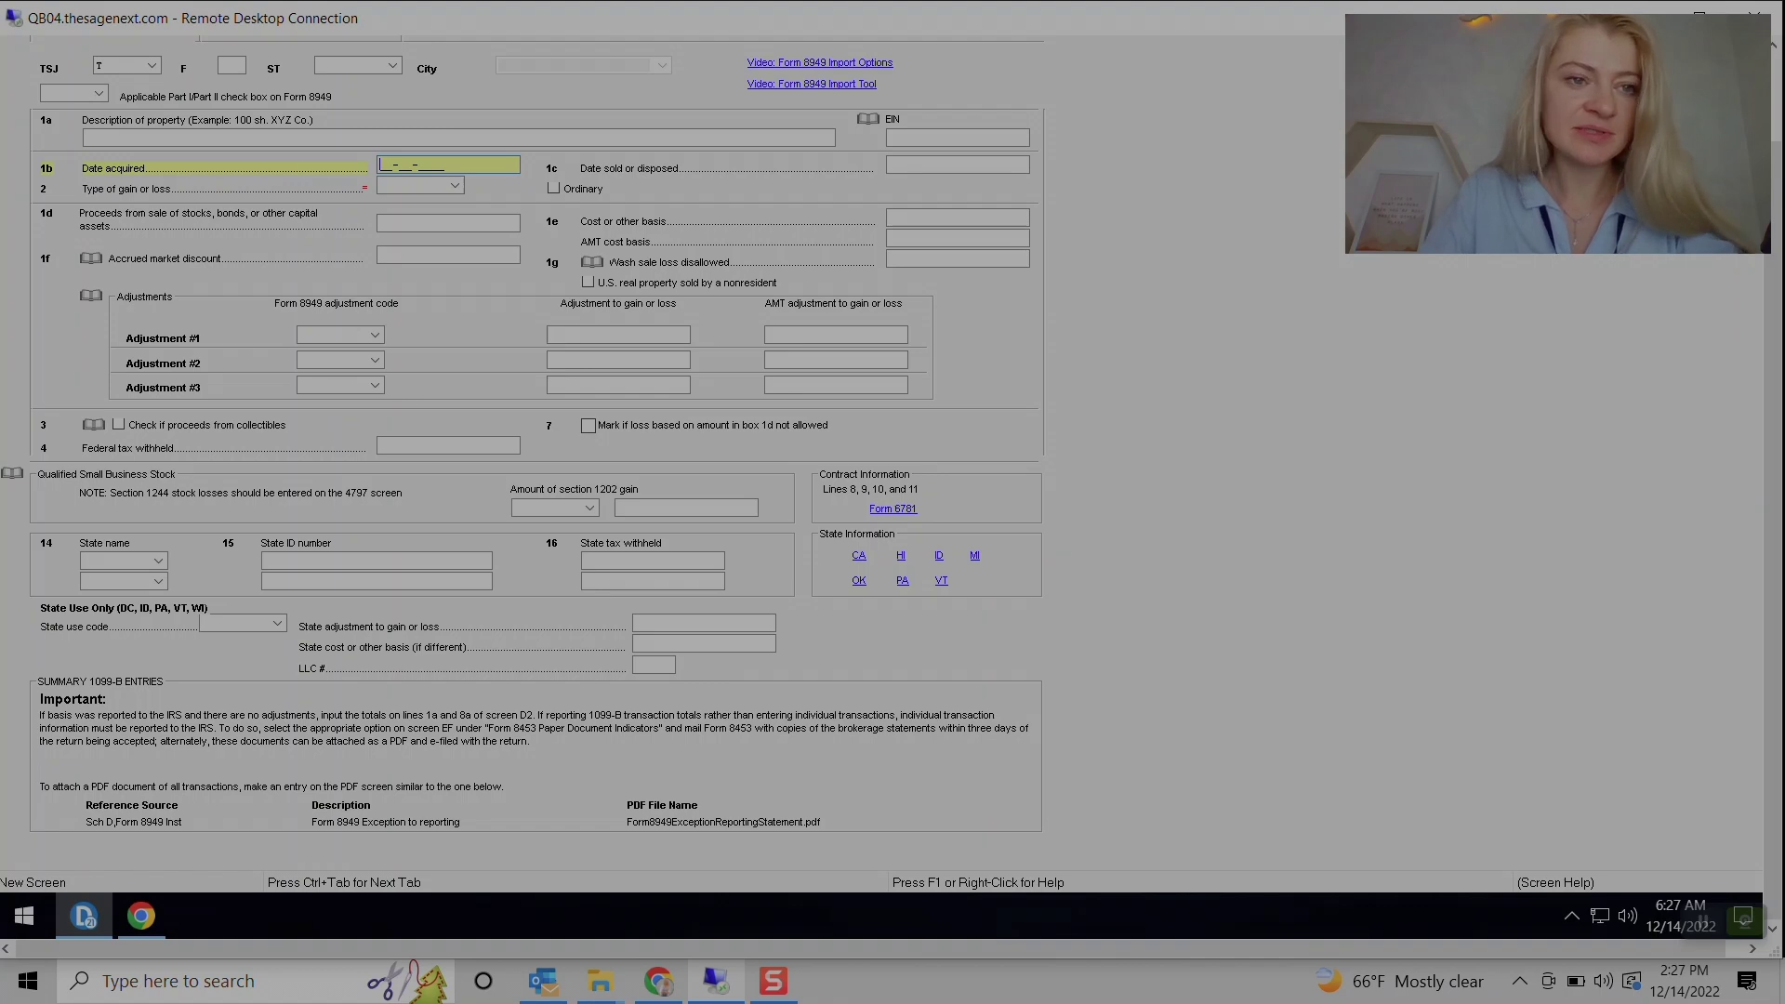
{"action": "key", "text": "Tab"}
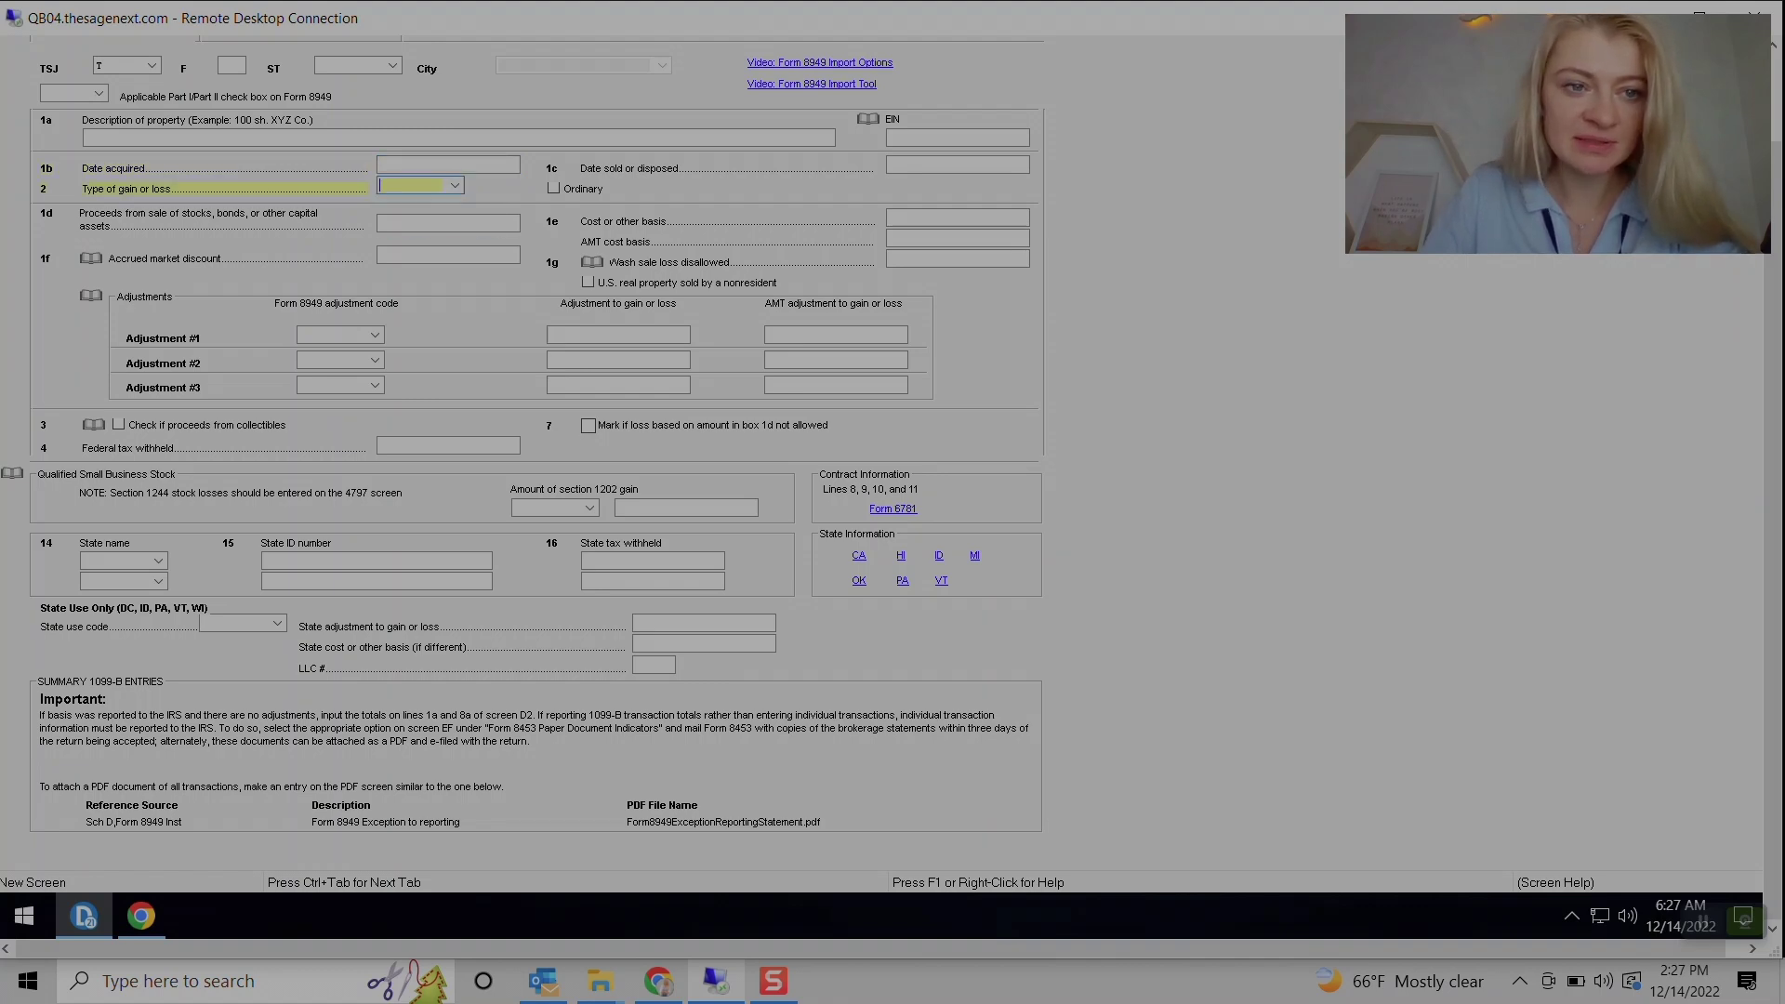
Examine the available Form 8949 adjustment codes for Adjustment #1 and close the list without choosing one.
{"action": "left_click", "coordinate": [375, 334]}
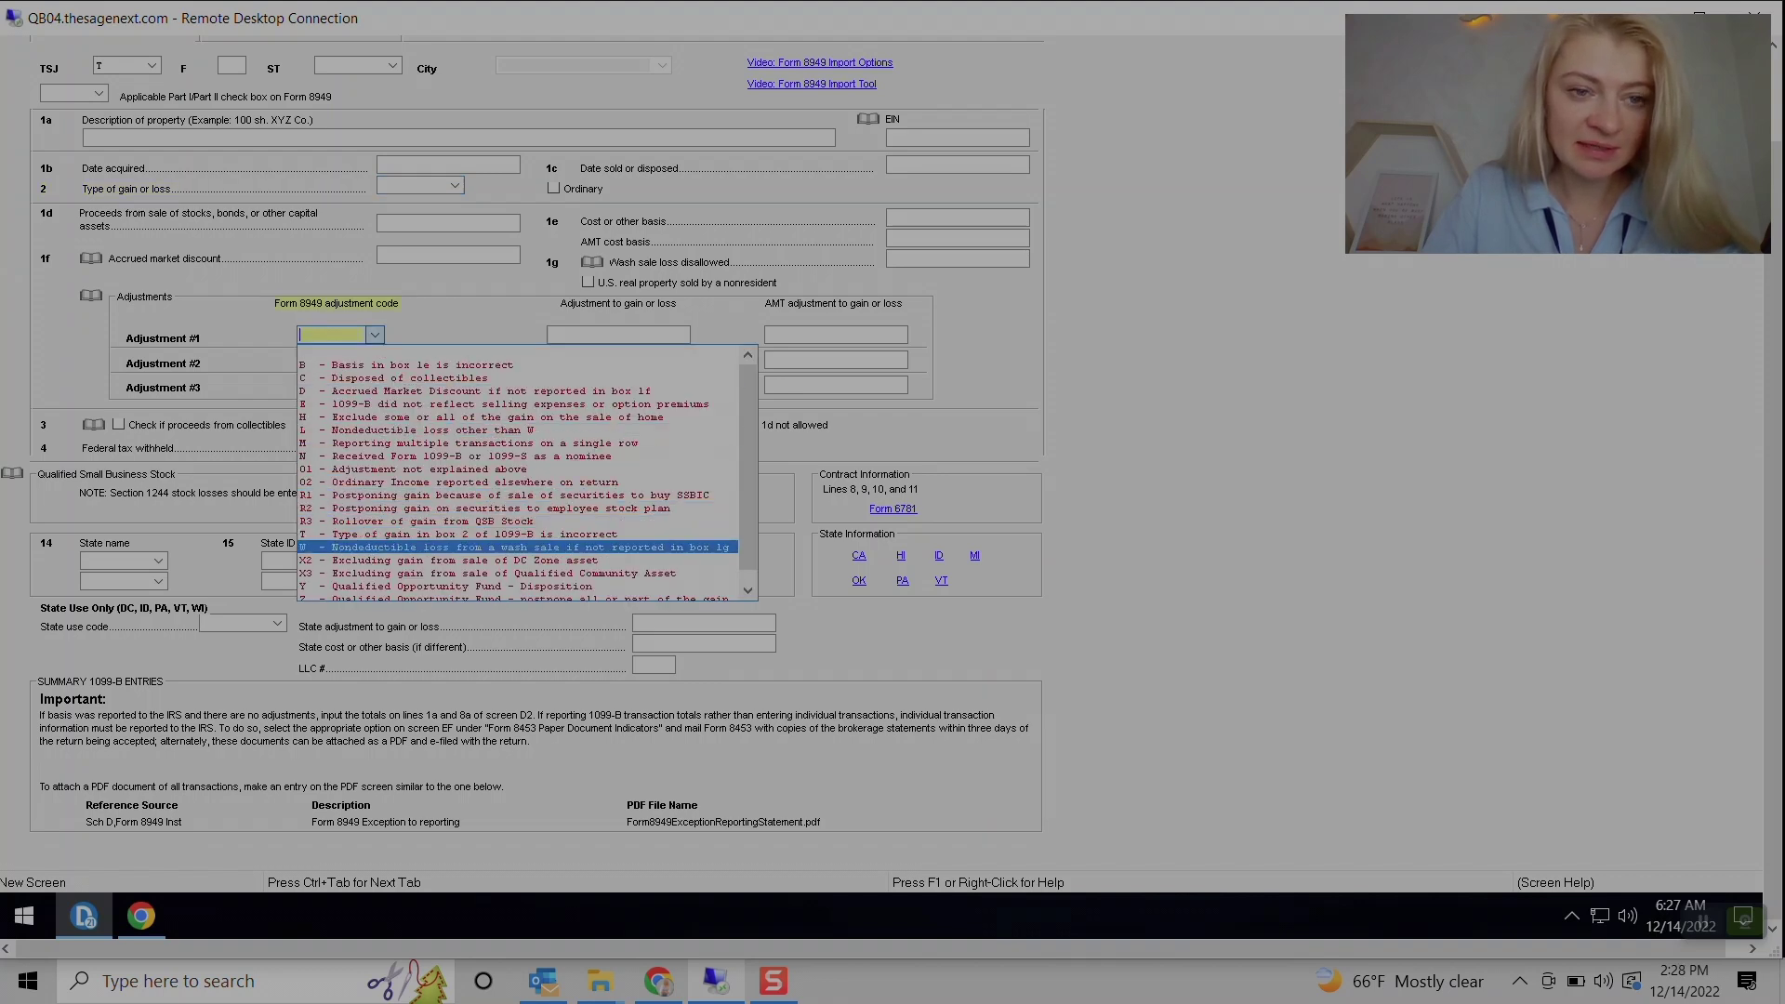
{"action": "scroll", "coordinate": [517, 546], "scroll_direction": "down", "scroll_amount": 1}
{"action": "key", "text": "Down"}
{"action": "key", "text": "Down"}
{"action": "scroll", "coordinate": [517, 561], "scroll_direction": "up", "scroll_amount": 1}
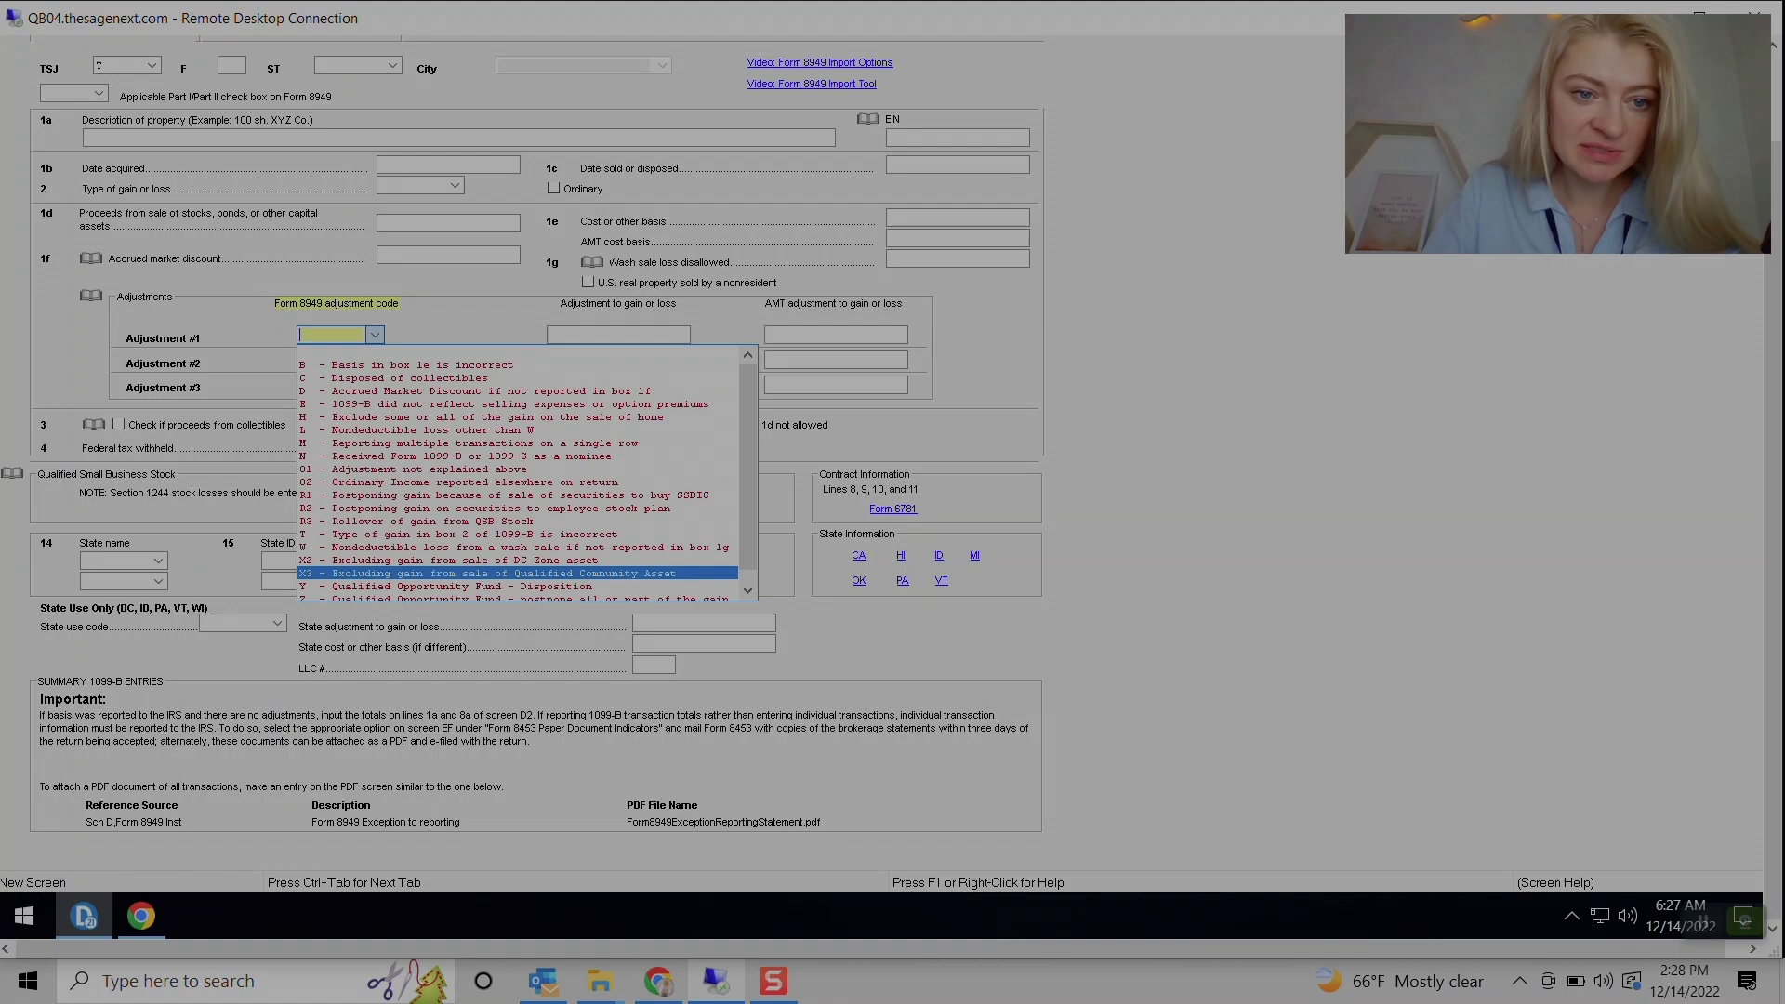
{"action": "key", "text": "Up"}
{"action": "key", "text": "Up"}
{"action": "key", "text": "Up"}
{"action": "key", "text": "Up"}
{"action": "key", "text": "Up"}
{"action": "key", "text": "Up"}
{"action": "key", "text": "Up"}
{"action": "key", "text": "Up"}
{"action": "key", "text": "Up"}
{"action": "key", "text": "Up"}
{"action": "key", "text": "Up"}
{"action": "key", "text": "Up"}
{"action": "key", "text": "Up"}
{"action": "key", "text": "Up"}
{"action": "key", "text": "Up"}
{"action": "key", "text": "Up"}
{"action": "key", "text": "Up"}
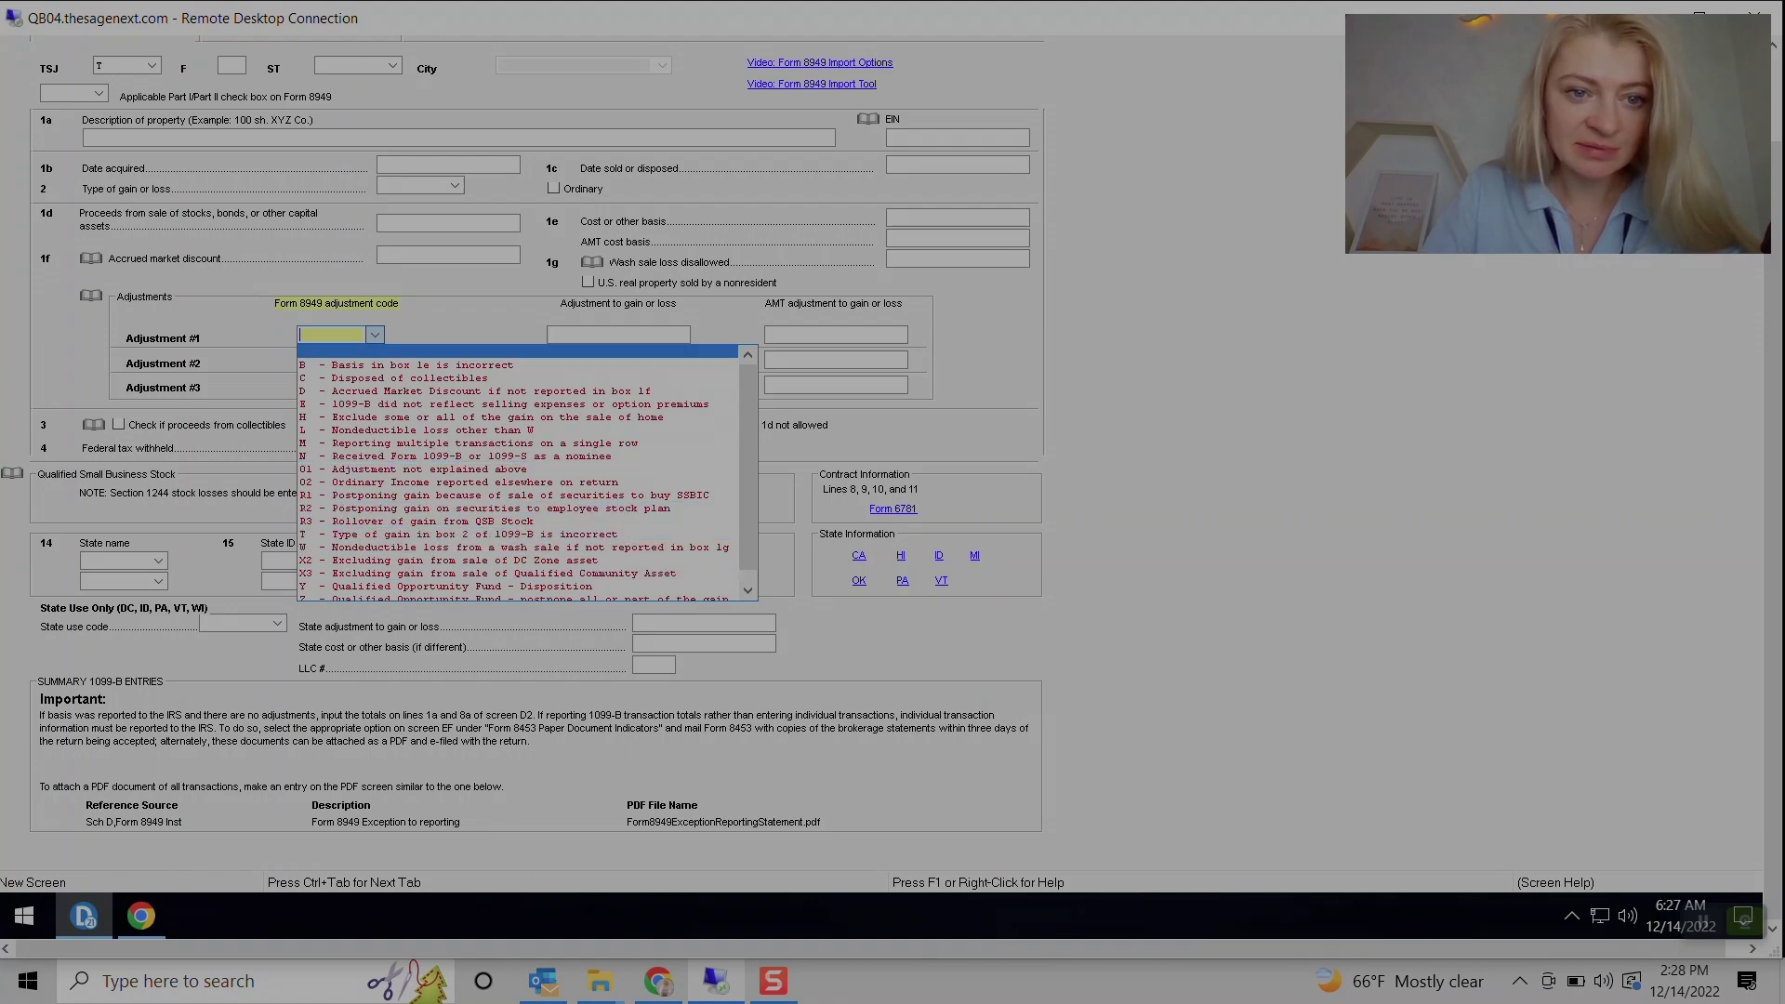
{"action": "key", "text": "Down"}
{"action": "key", "text": "Down"}
{"action": "key", "text": "Down"}
{"action": "key", "text": "Down"}
{"action": "key", "text": "Down"}
{"action": "key", "text": "Down"}
{"action": "key", "text": "Down"}
{"action": "key", "text": "Down"}
{"action": "key", "text": "Down"}
{"action": "key", "text": "Down"}
{"action": "key", "text": "Down"}
{"action": "key", "text": "Down"}
{"action": "key", "text": "Down"}
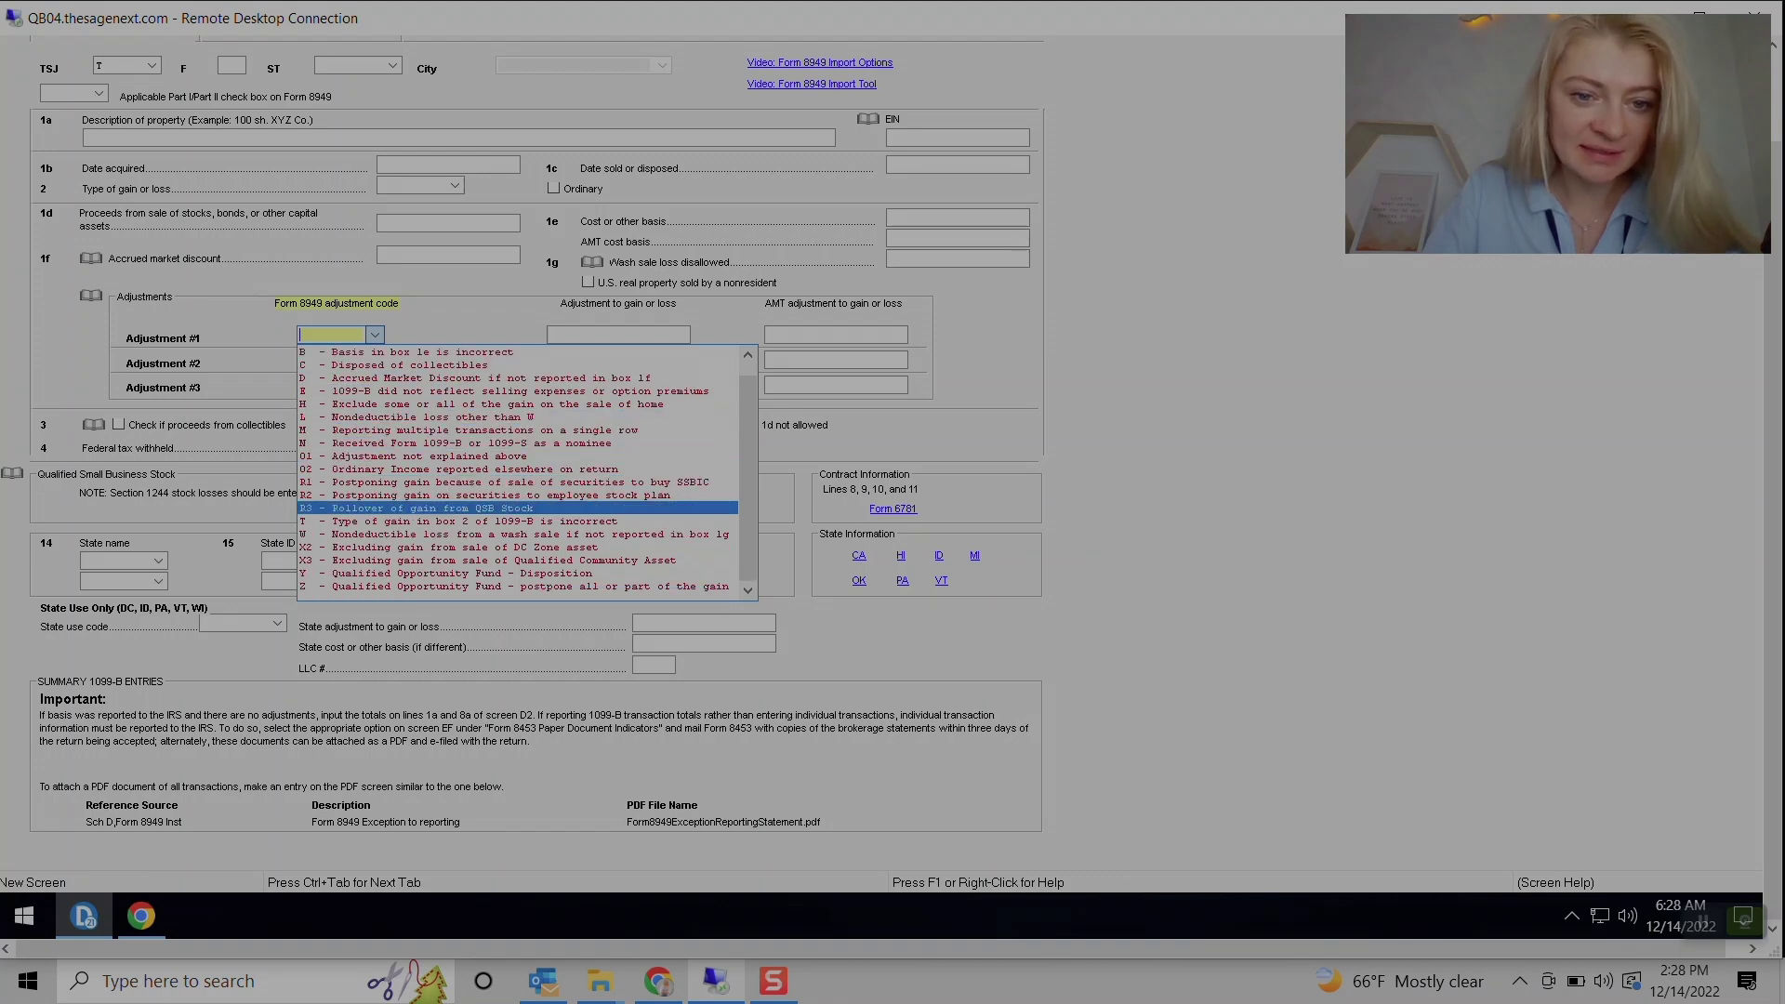
{"action": "key", "text": "Up"}
{"action": "key", "text": "Up"}
{"action": "key", "text": "Up"}
{"action": "key", "text": "Up"}
{"action": "key", "text": "Escape"}
Review the adjustment amount, wash sale loss disallowed and state name fields of the Form 8949 entry.
{"action": "left_click", "coordinate": [618, 335]}
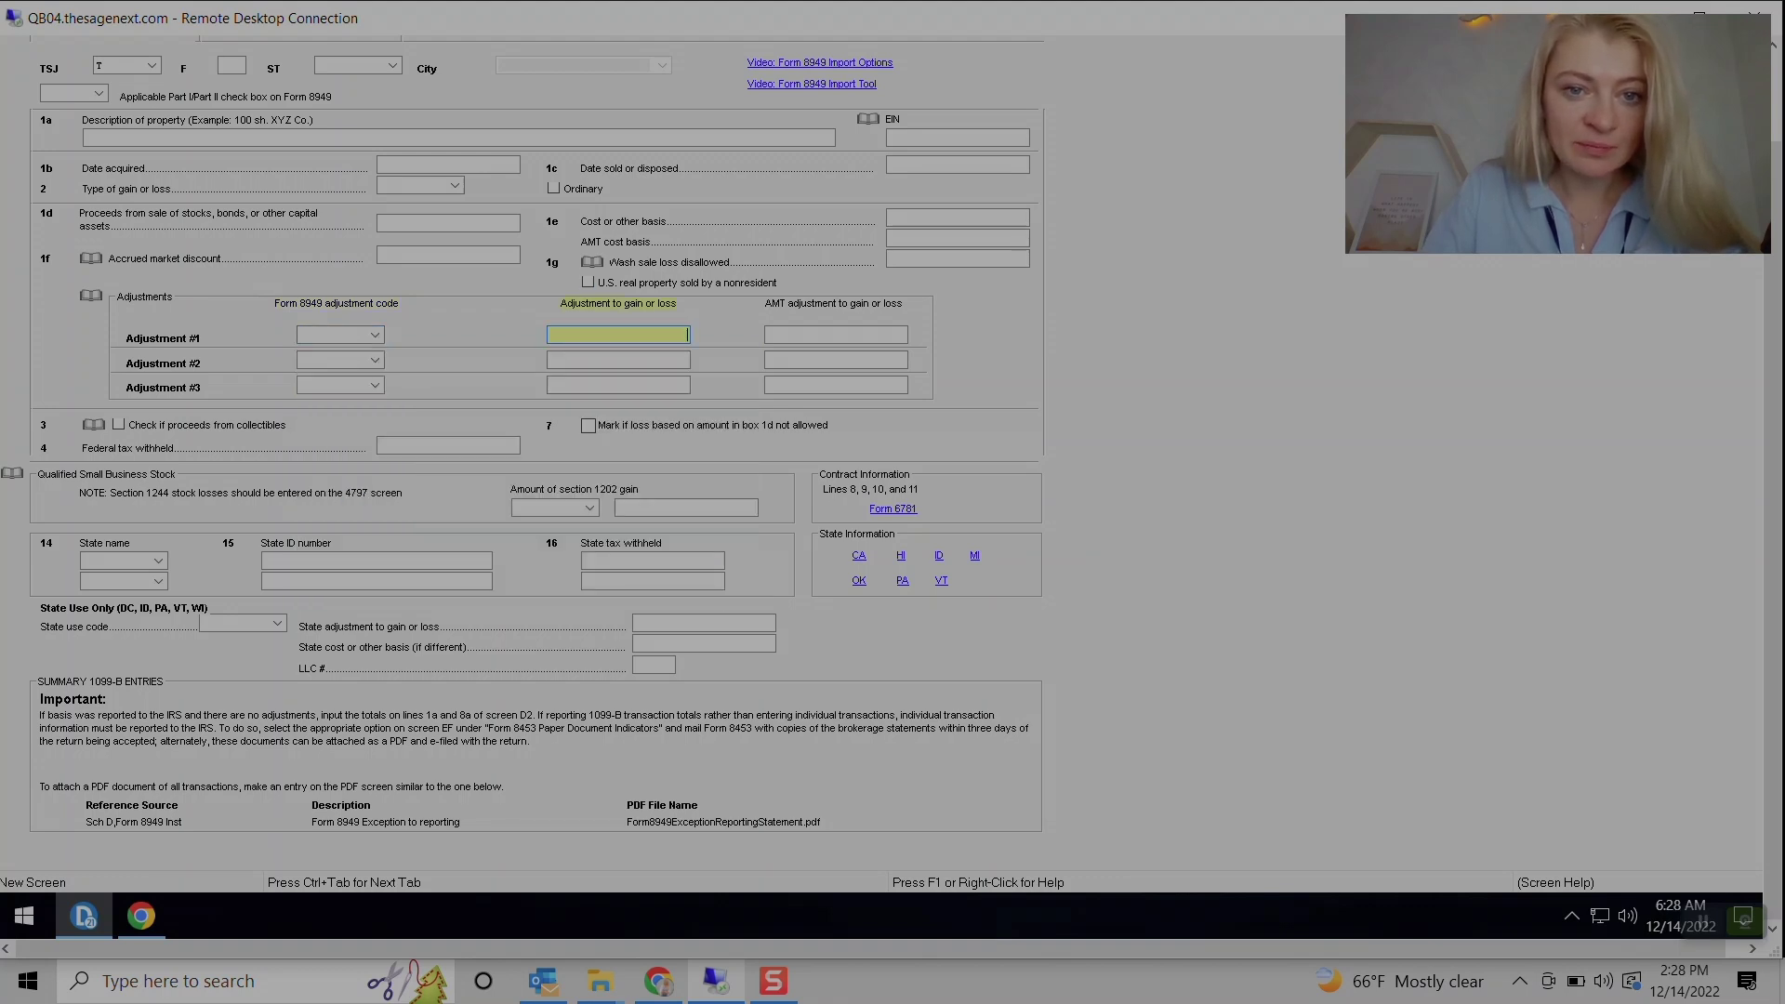
{"action": "left_click", "coordinate": [957, 259]}
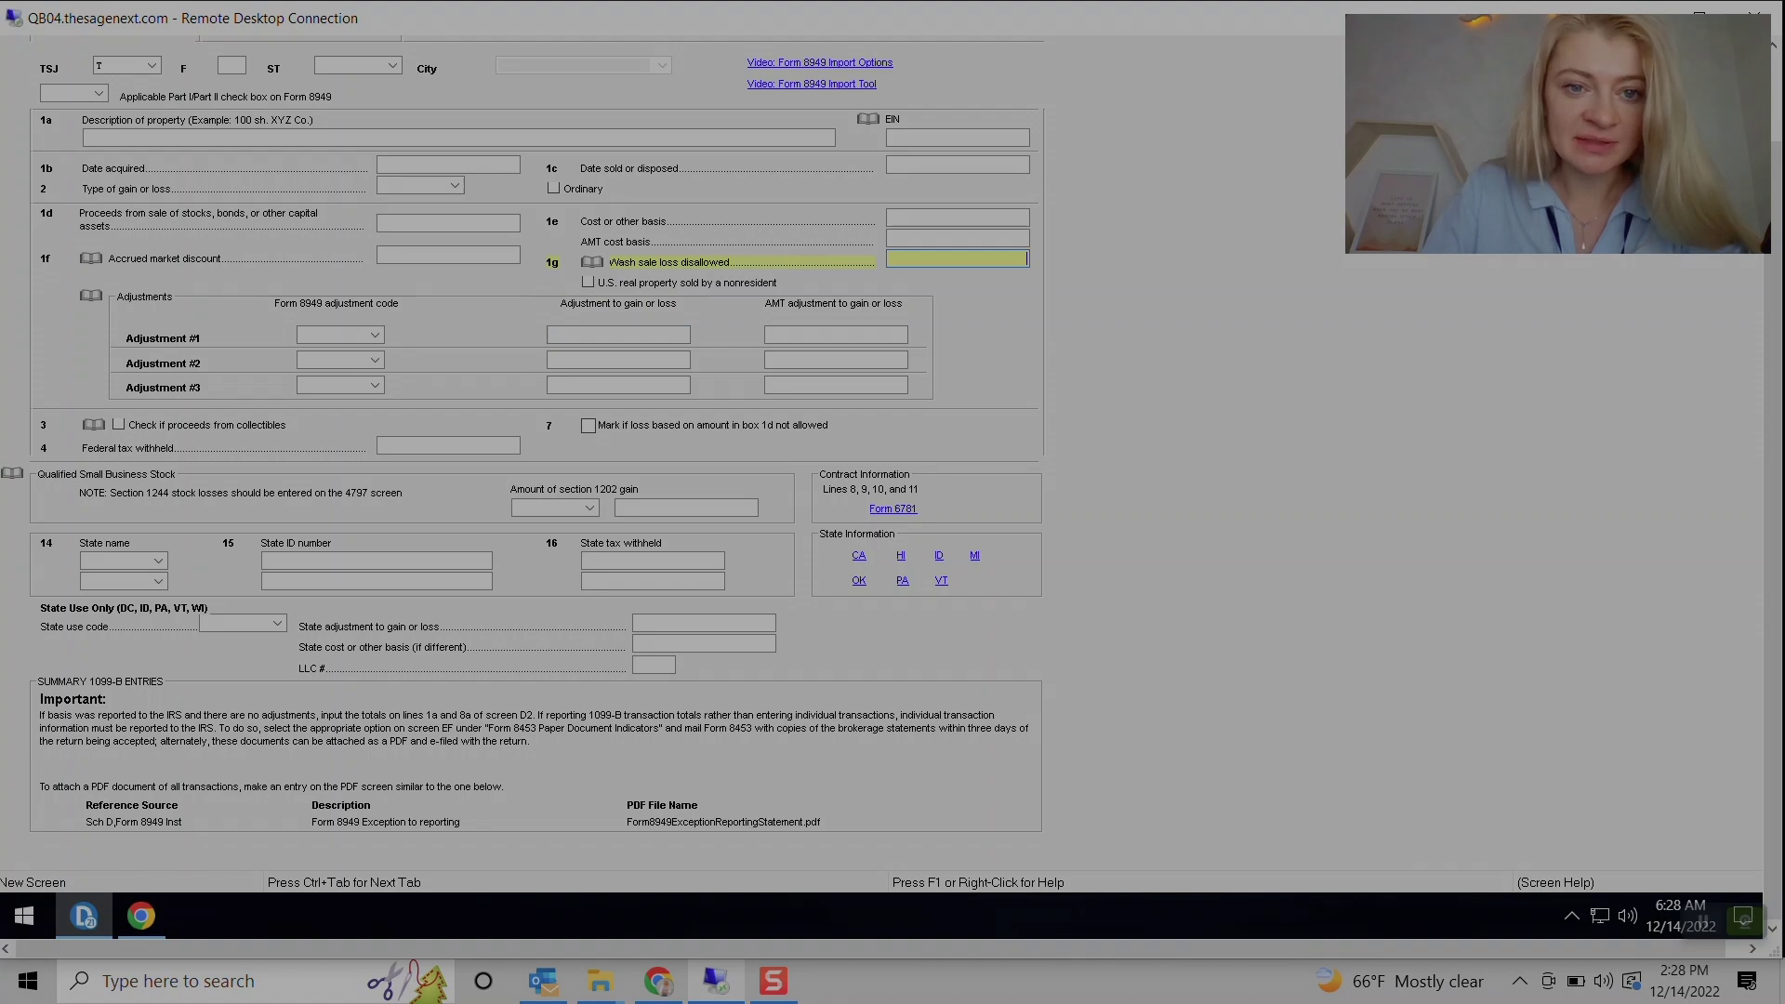
{"action": "left_click", "coordinate": [618, 336]}
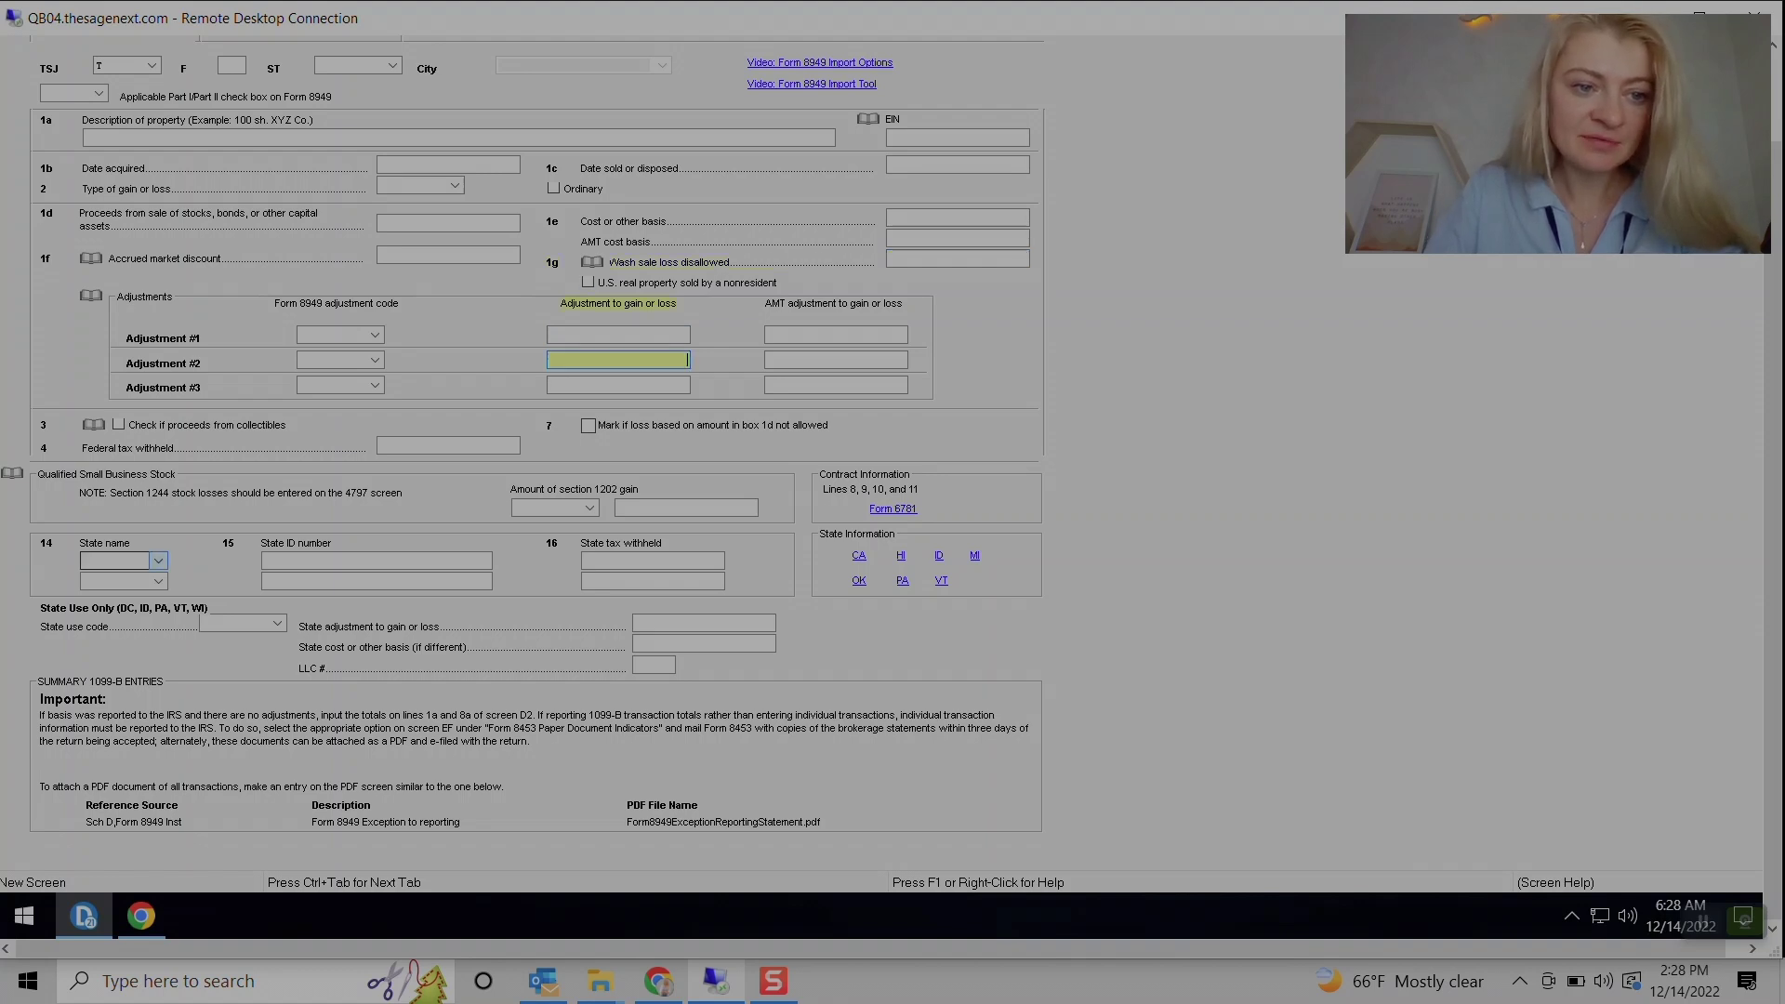
{"action": "left_click", "coordinate": [158, 560]}
{"action": "left_click", "coordinate": [158, 561]}
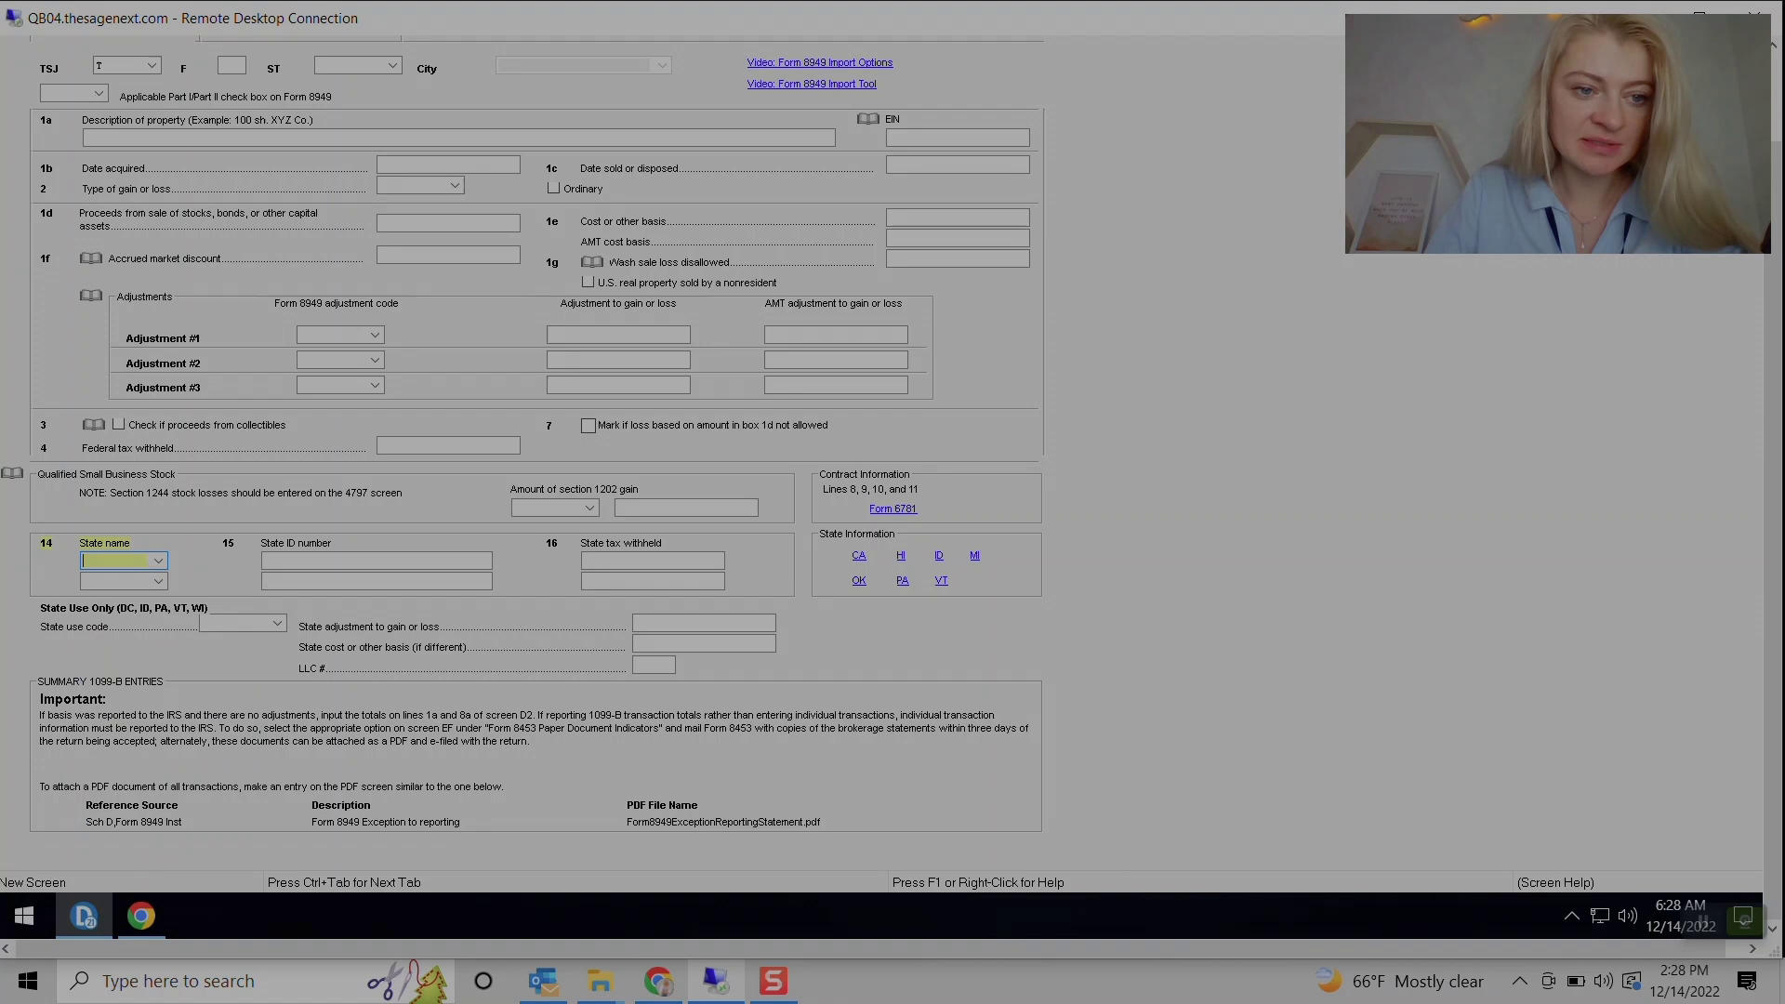
{"action": "key", "text": "Tab"}
{"action": "key", "text": "Tab"}
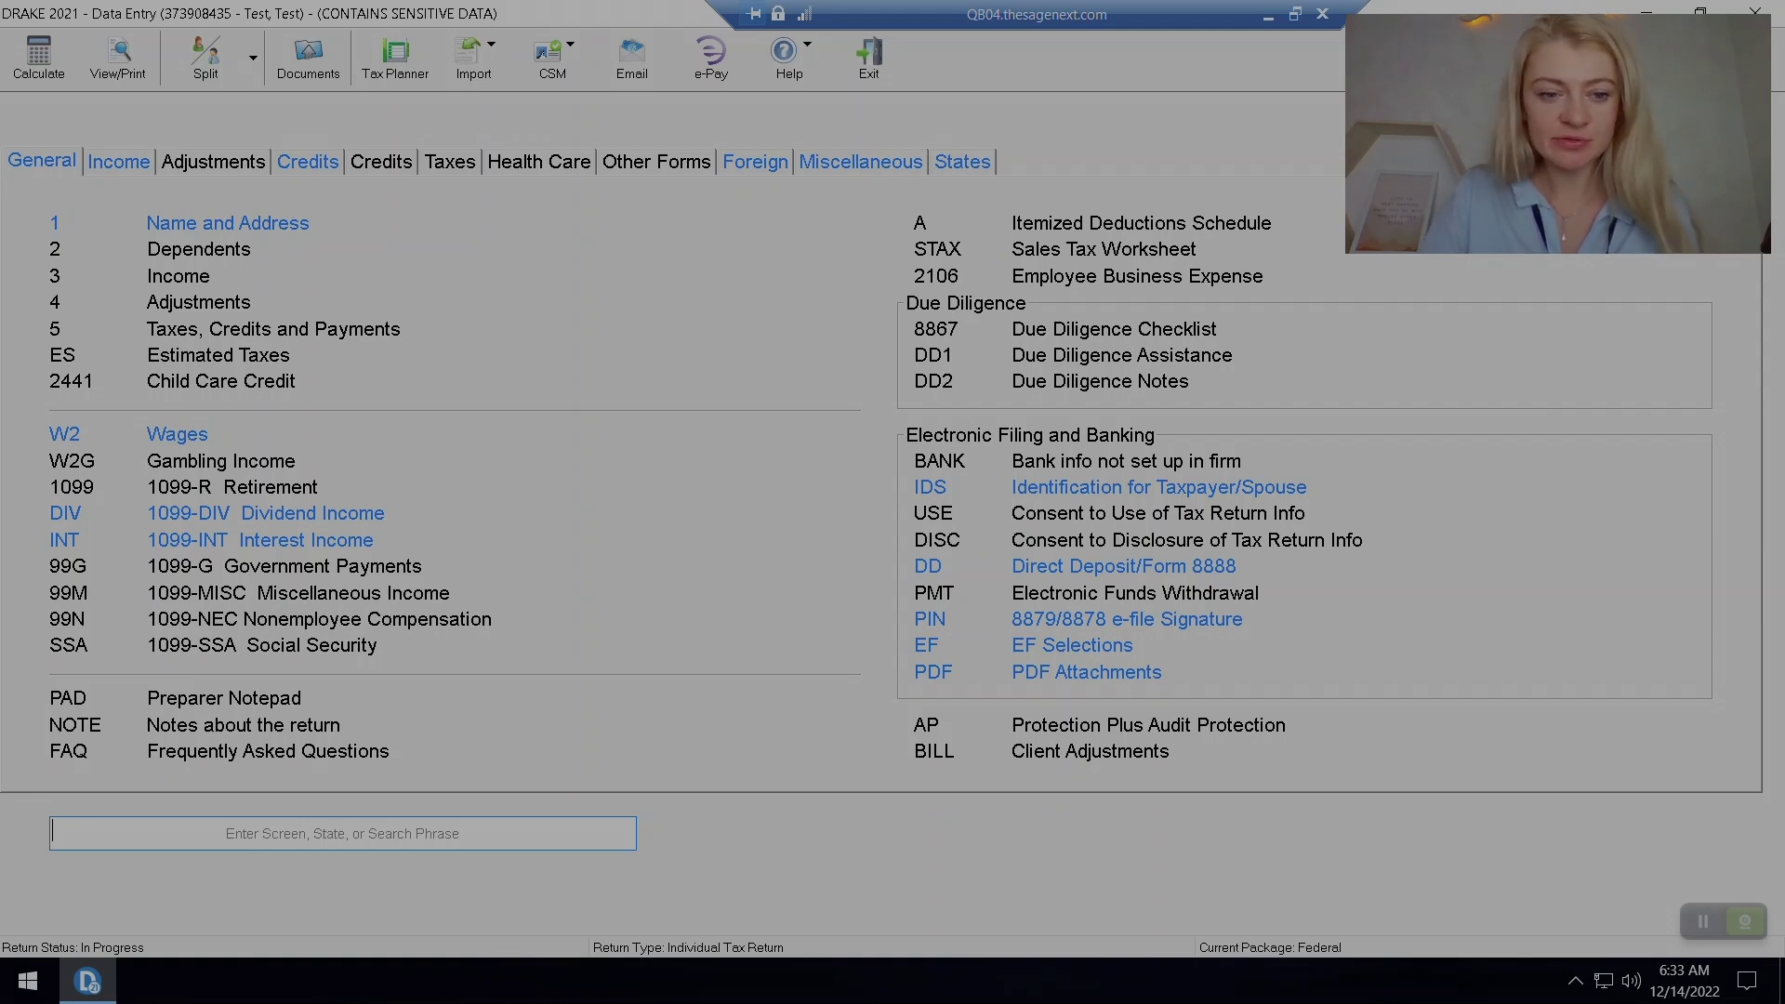
Open the PDF Attachments screen, check the 8949 attachment's file name and .pdf extension, and close the screen.
{"action": "type", "text": "pdf"}
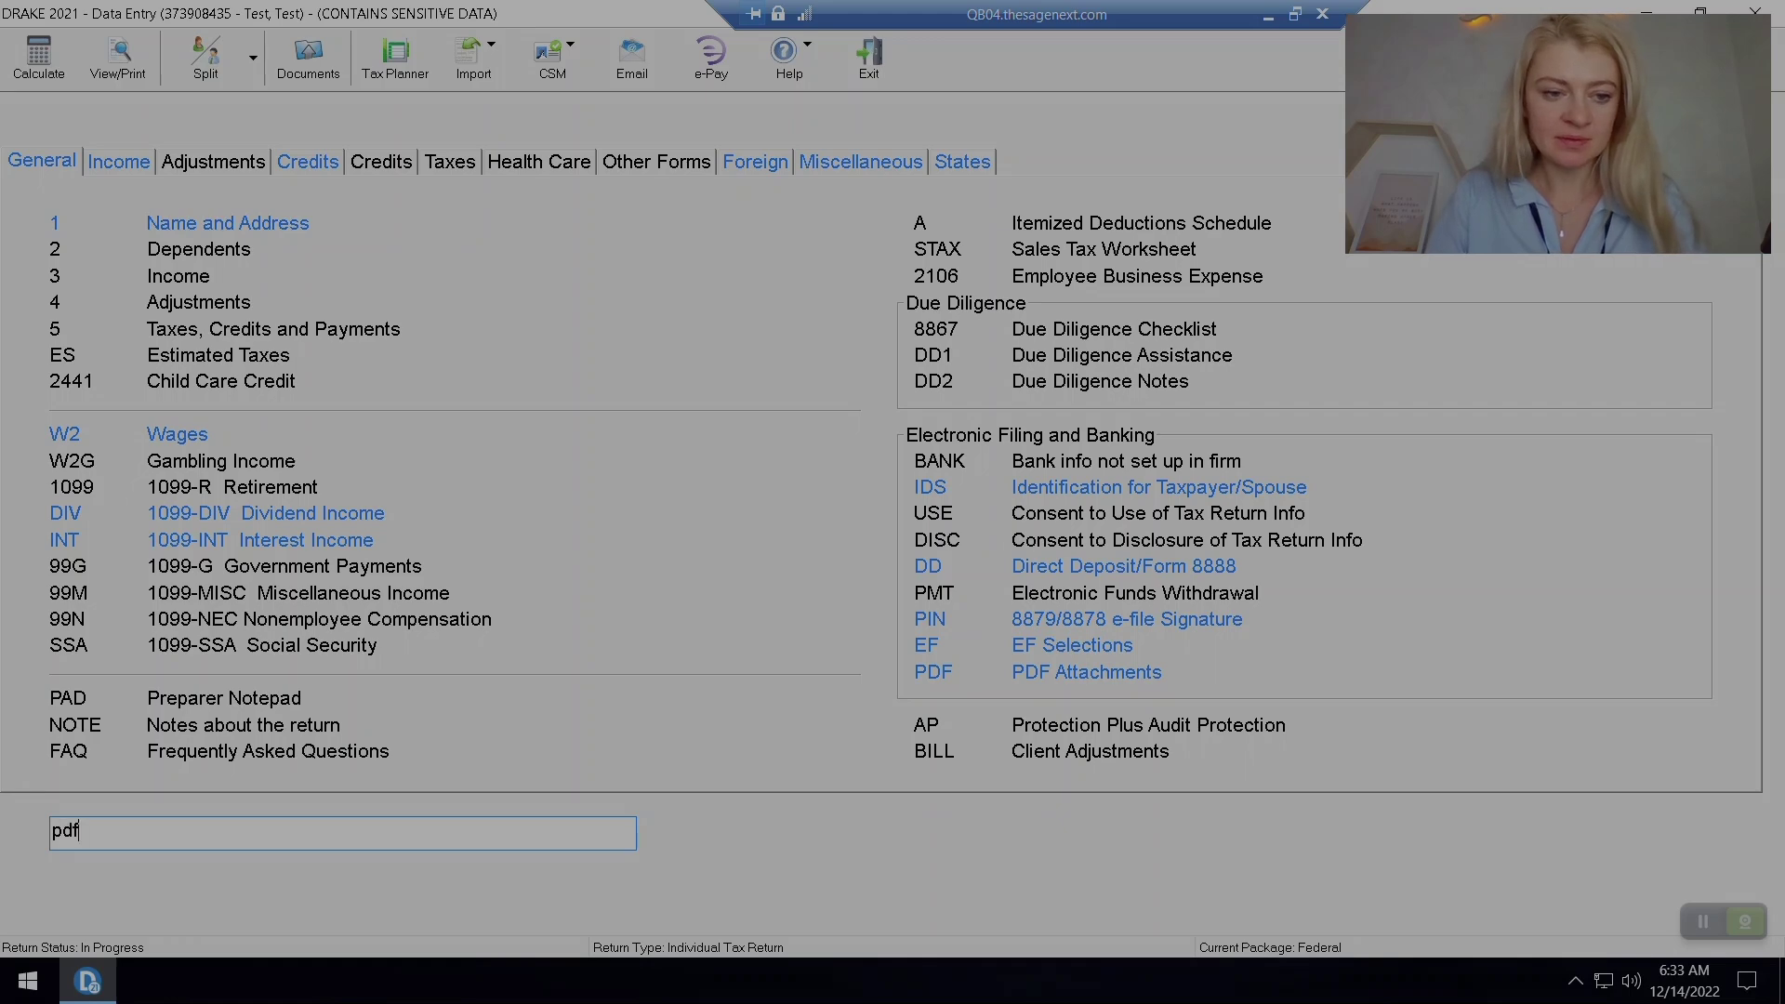
{"action": "key", "text": "Return"}
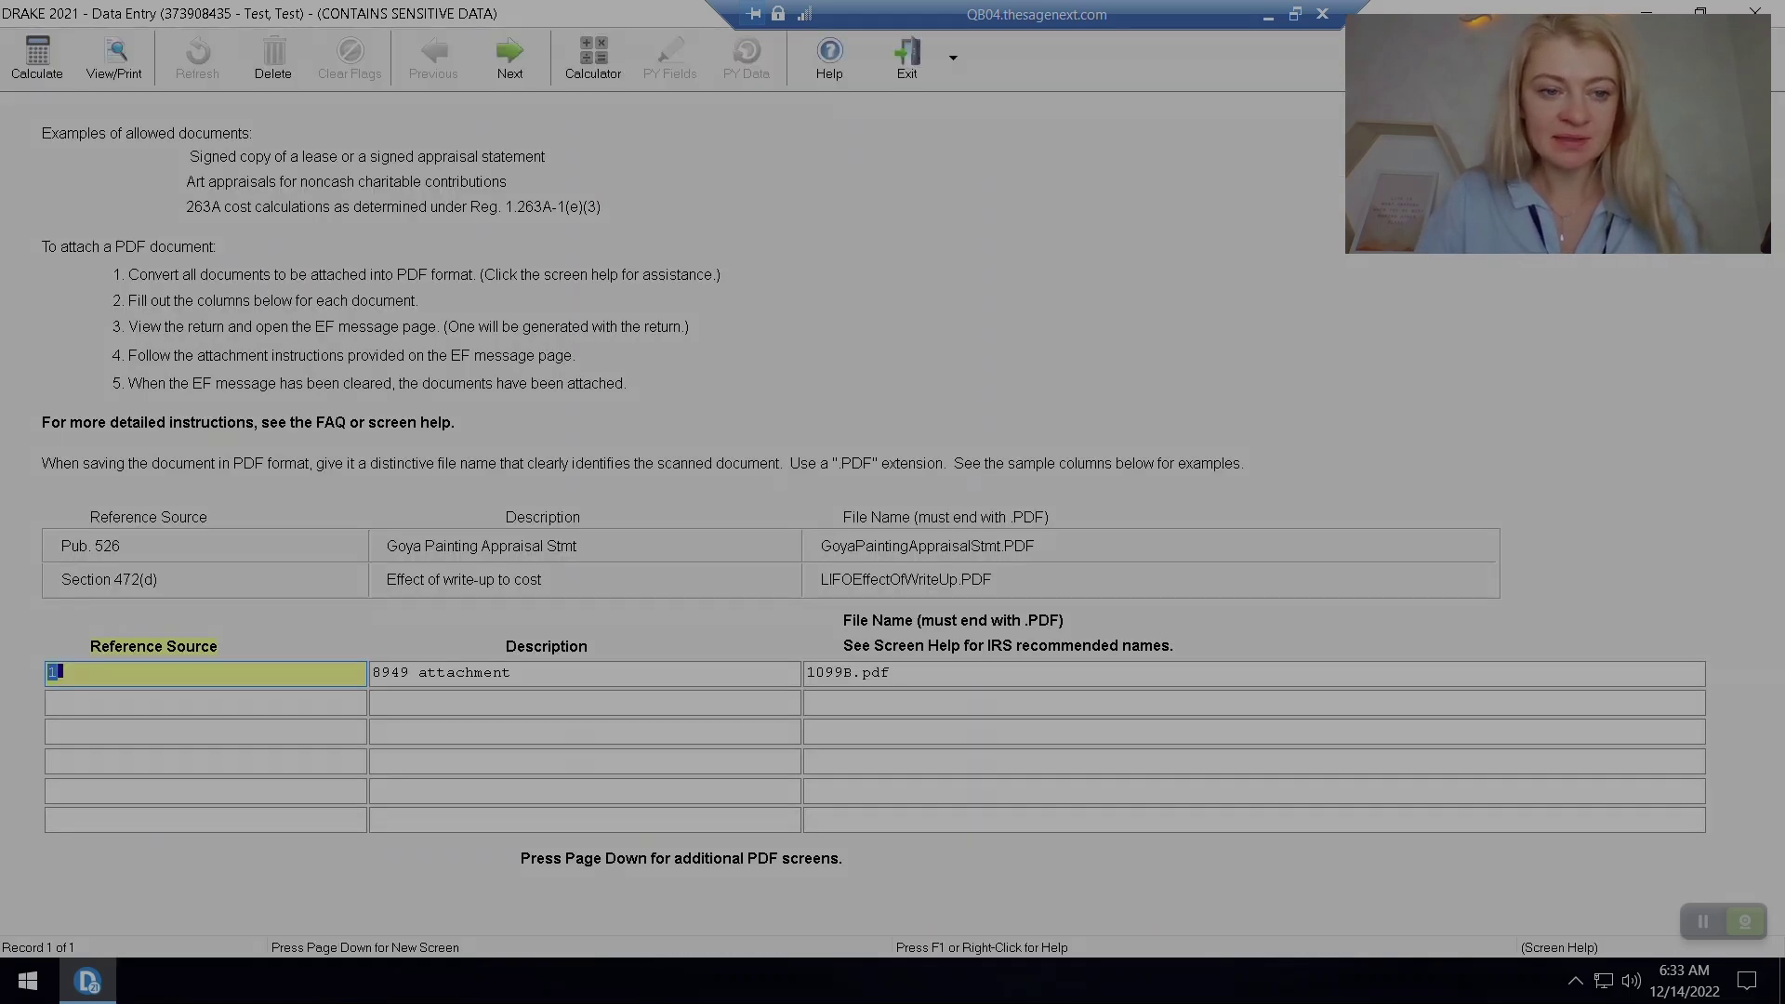
{"action": "left_click", "coordinate": [206, 703]}
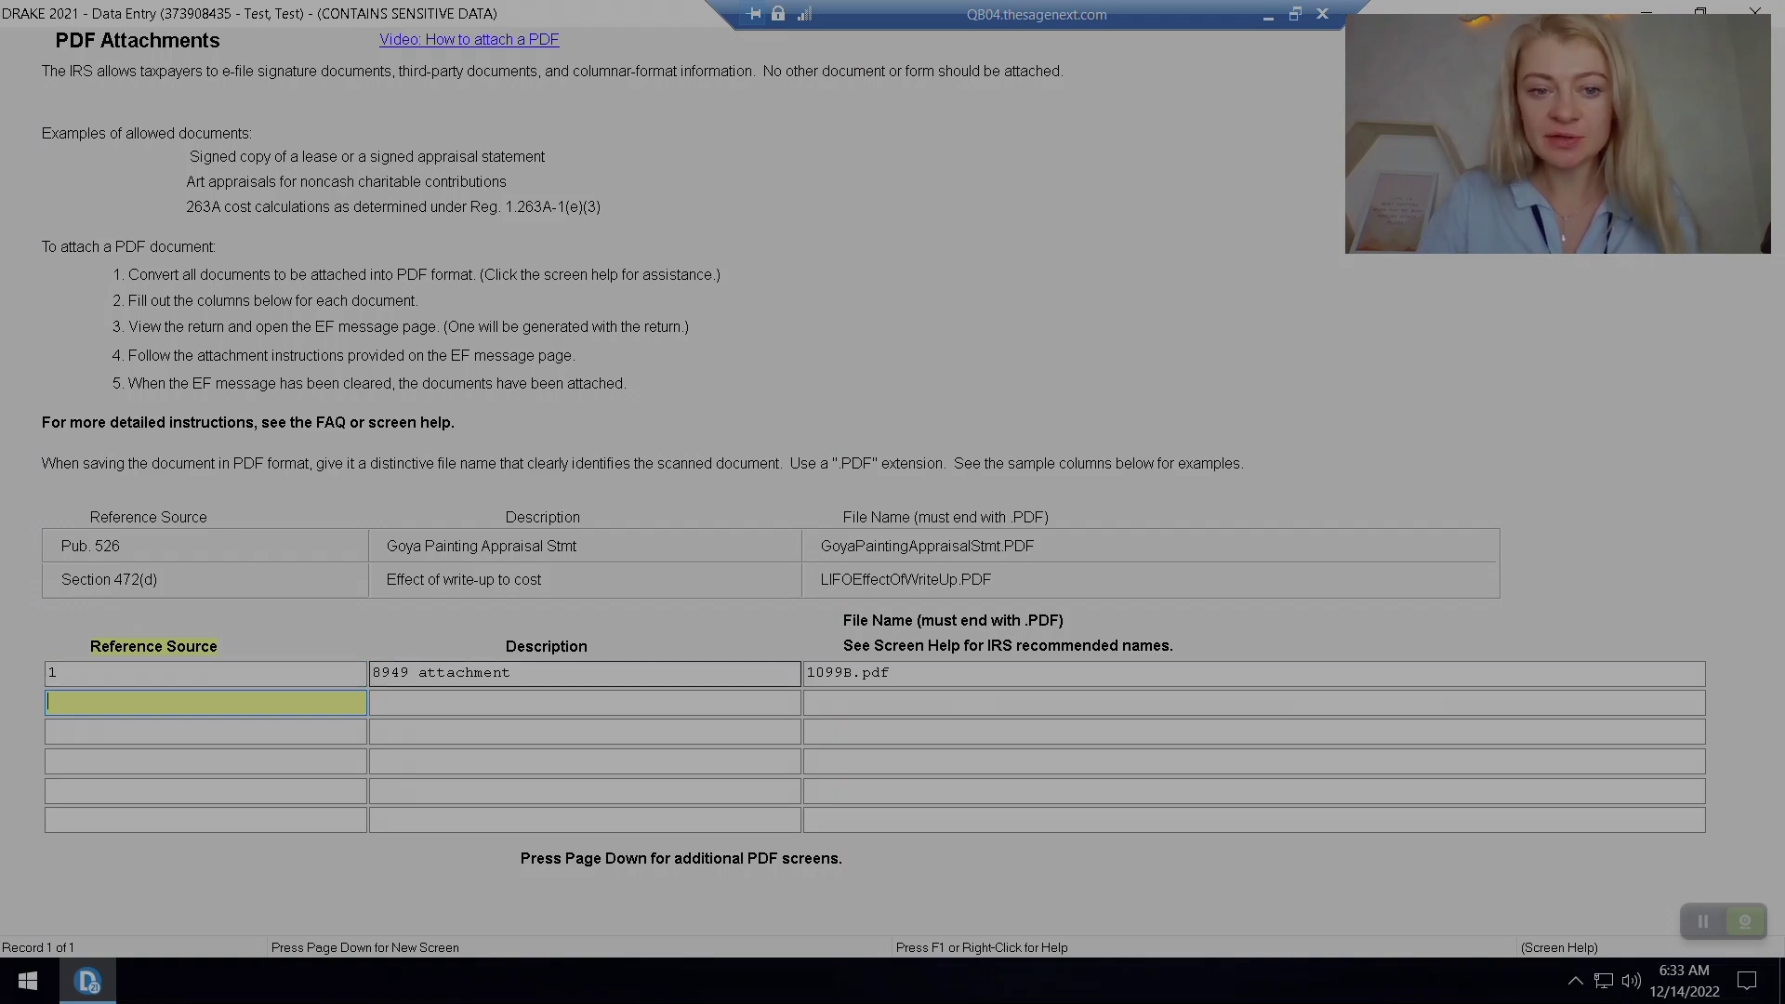
{"action": "left_click", "coordinate": [895, 674]}
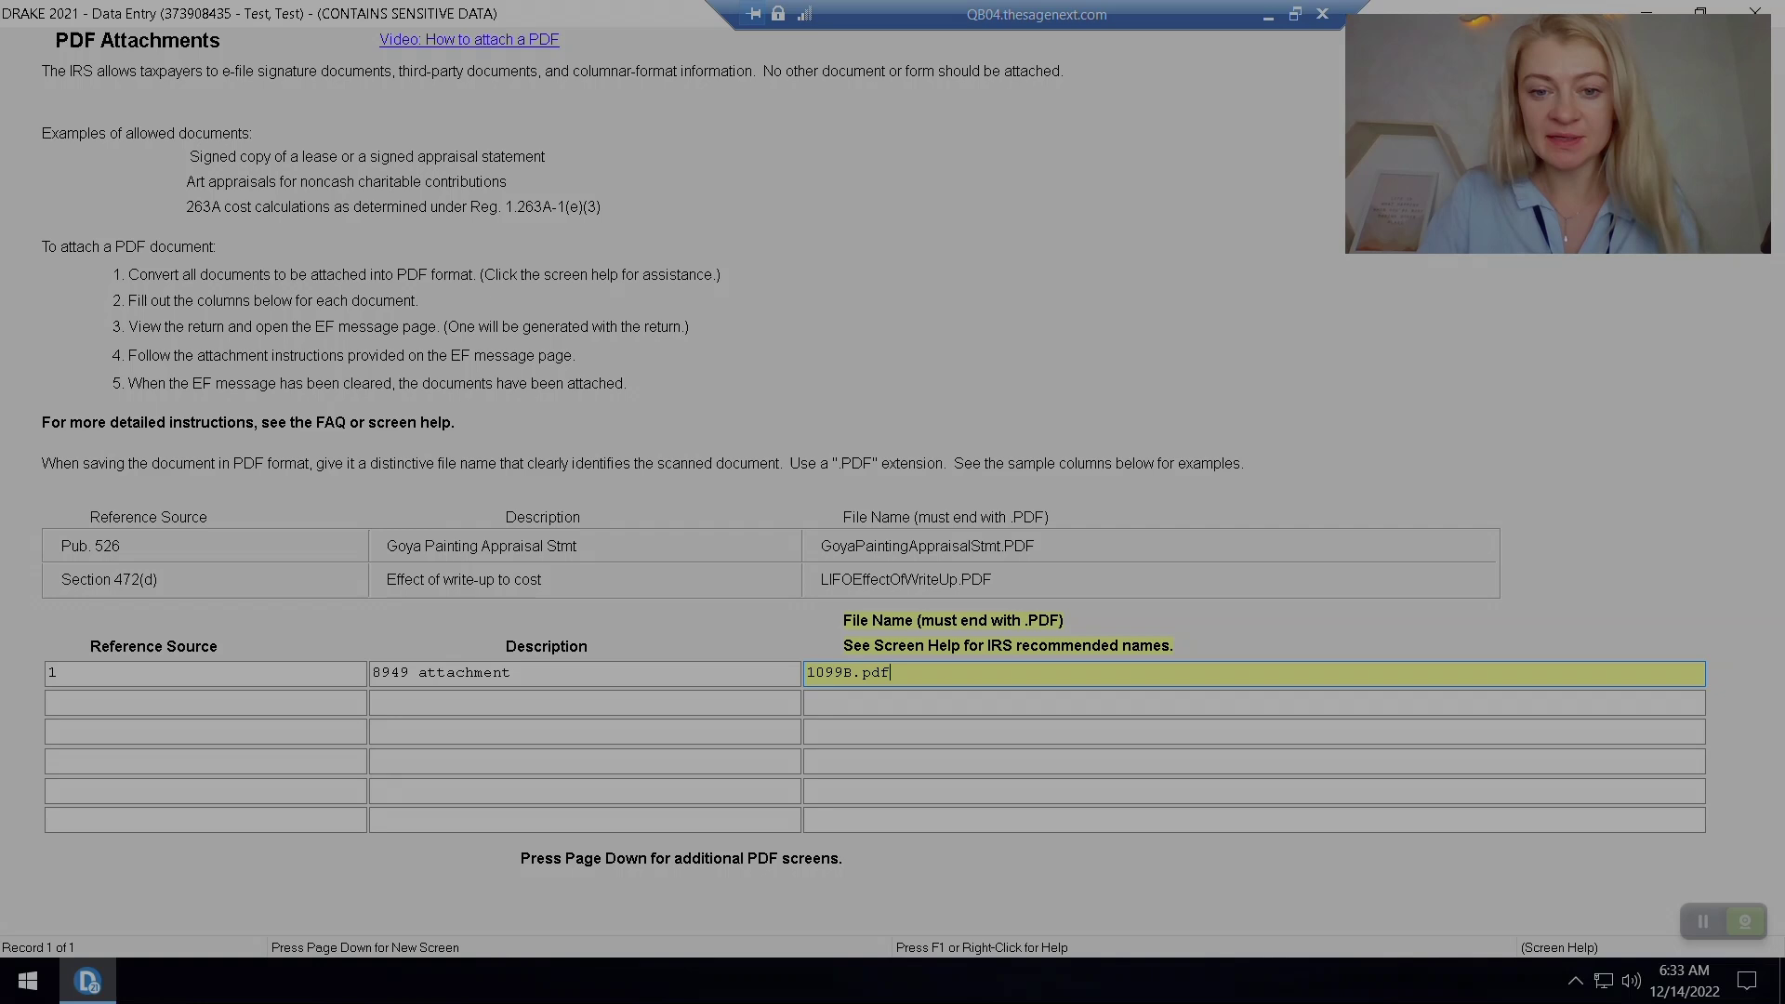
{"action": "left_click_drag", "start_coordinate": [893, 674], "coordinate": [853, 674]}
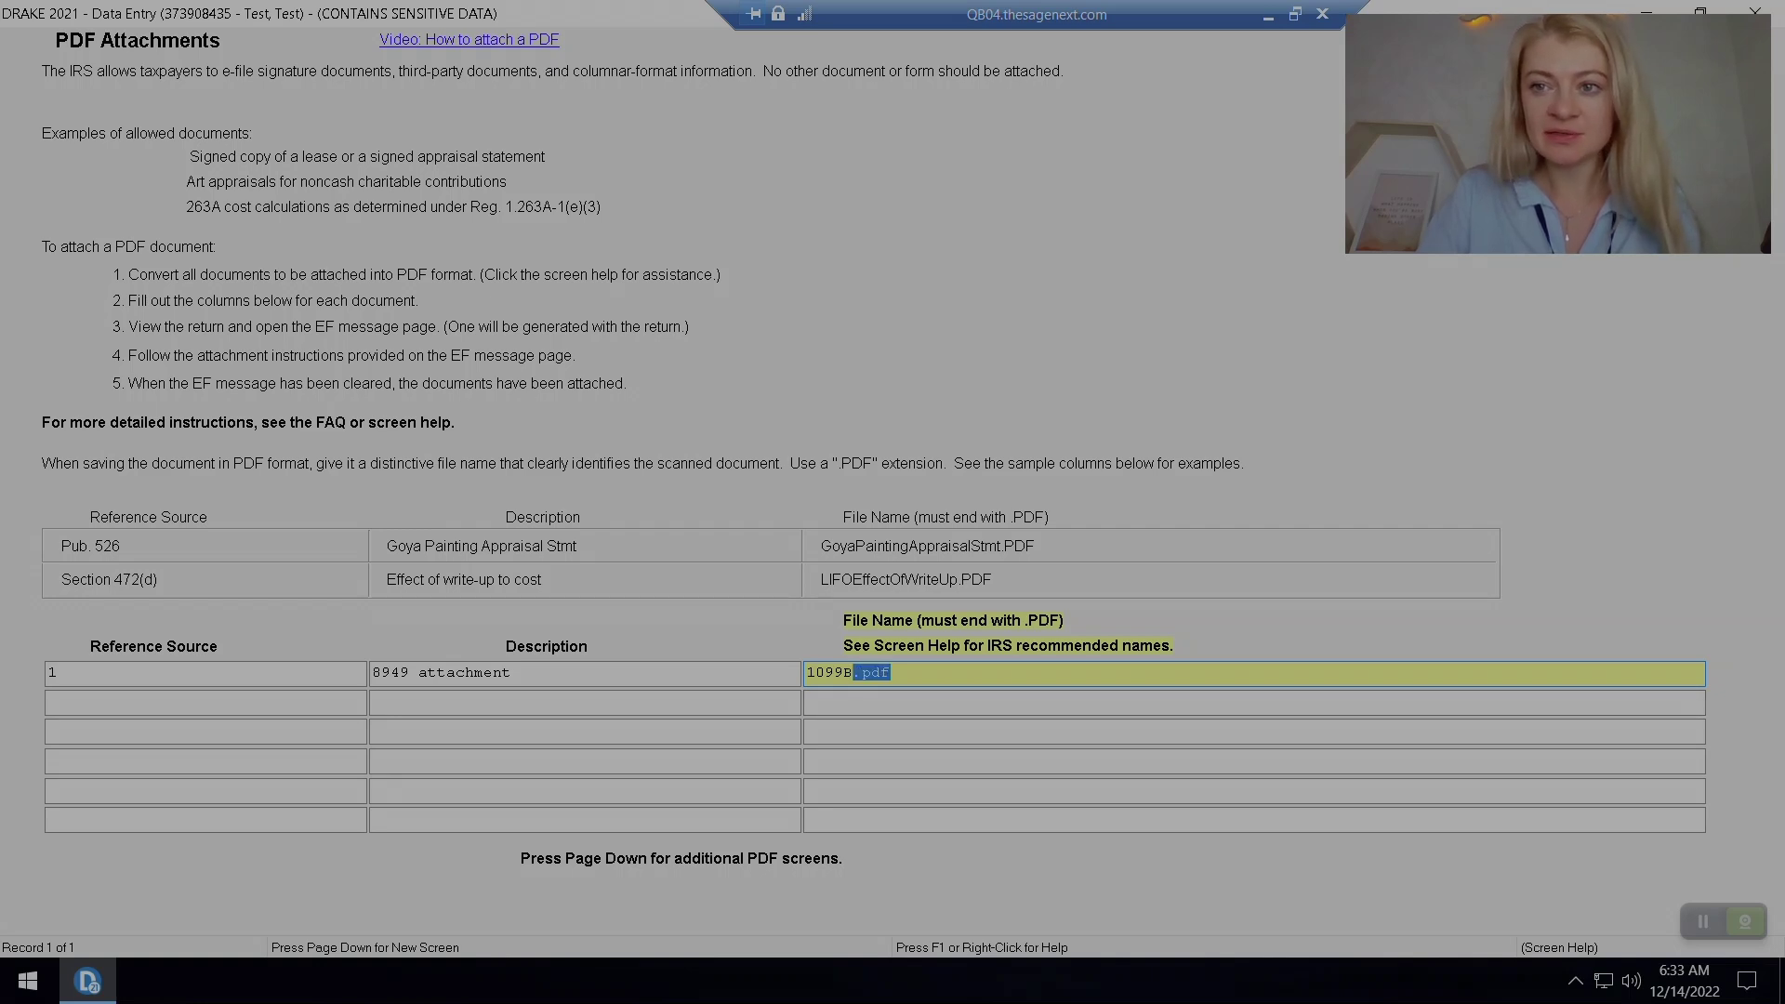
{"action": "left_click", "coordinate": [1754, 12]}
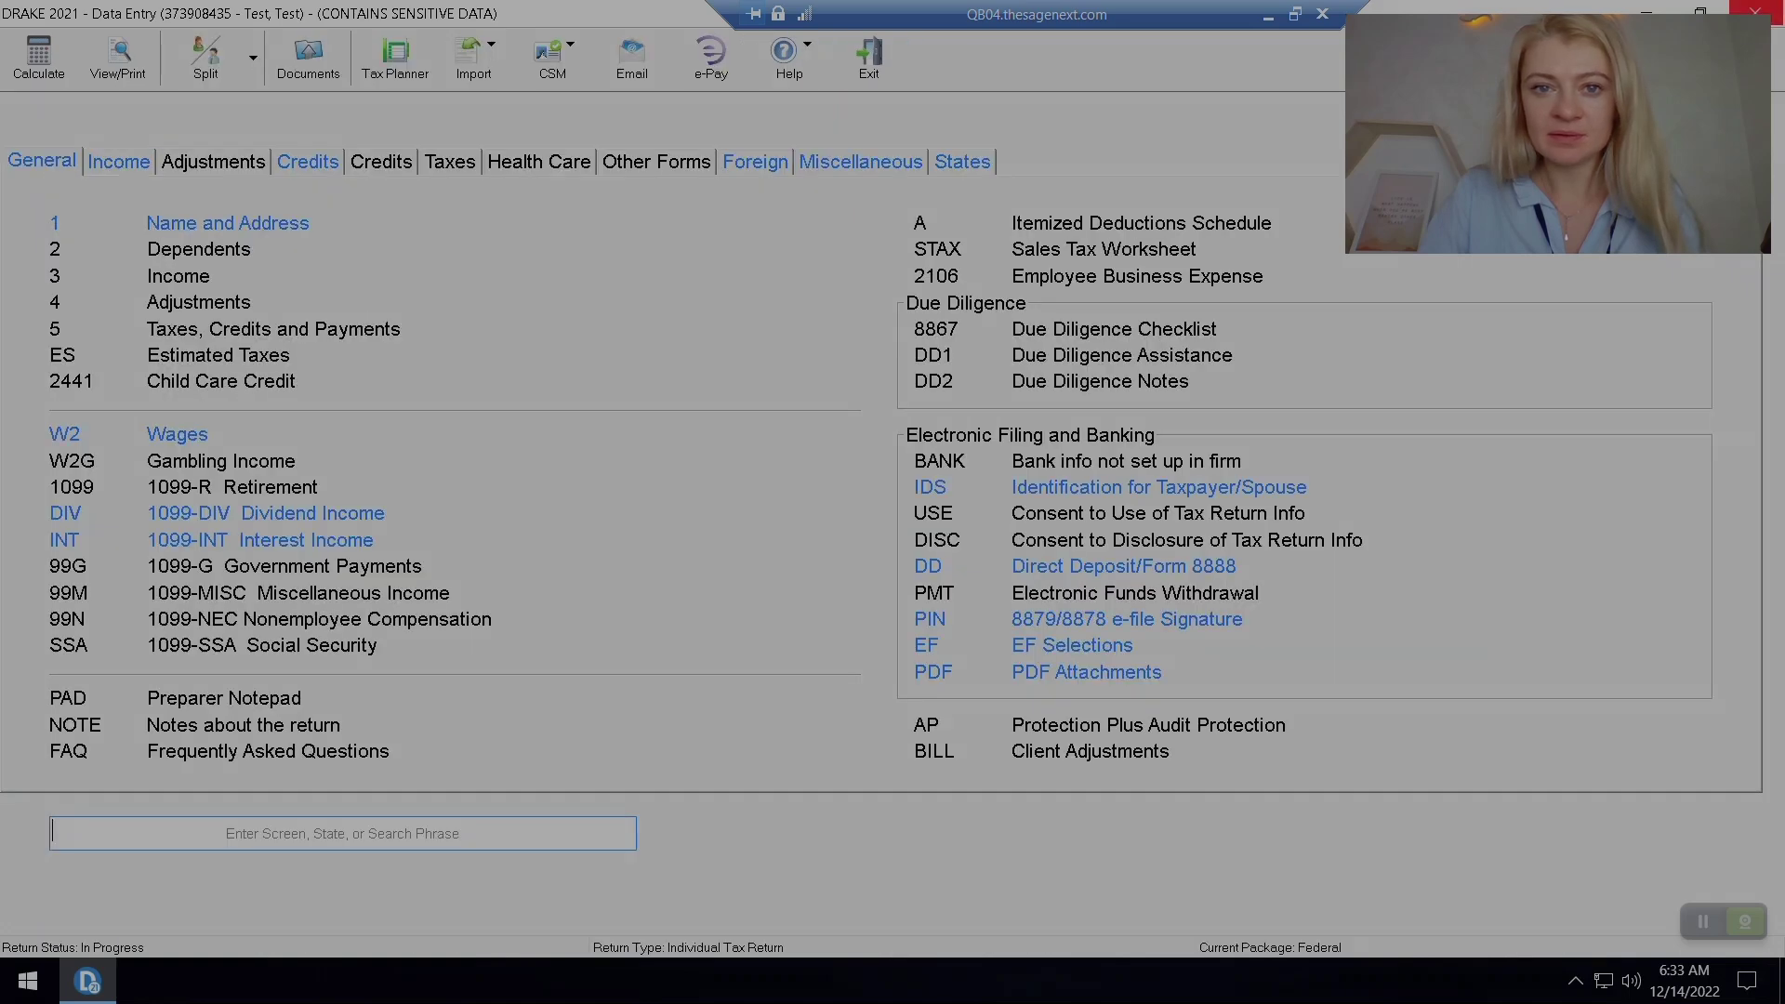
Open the return in View/Print mode and review the electronic filing messages and notes page, ending on the PDF attachment instructions.
{"action": "key", "text": "ctrl+v"}
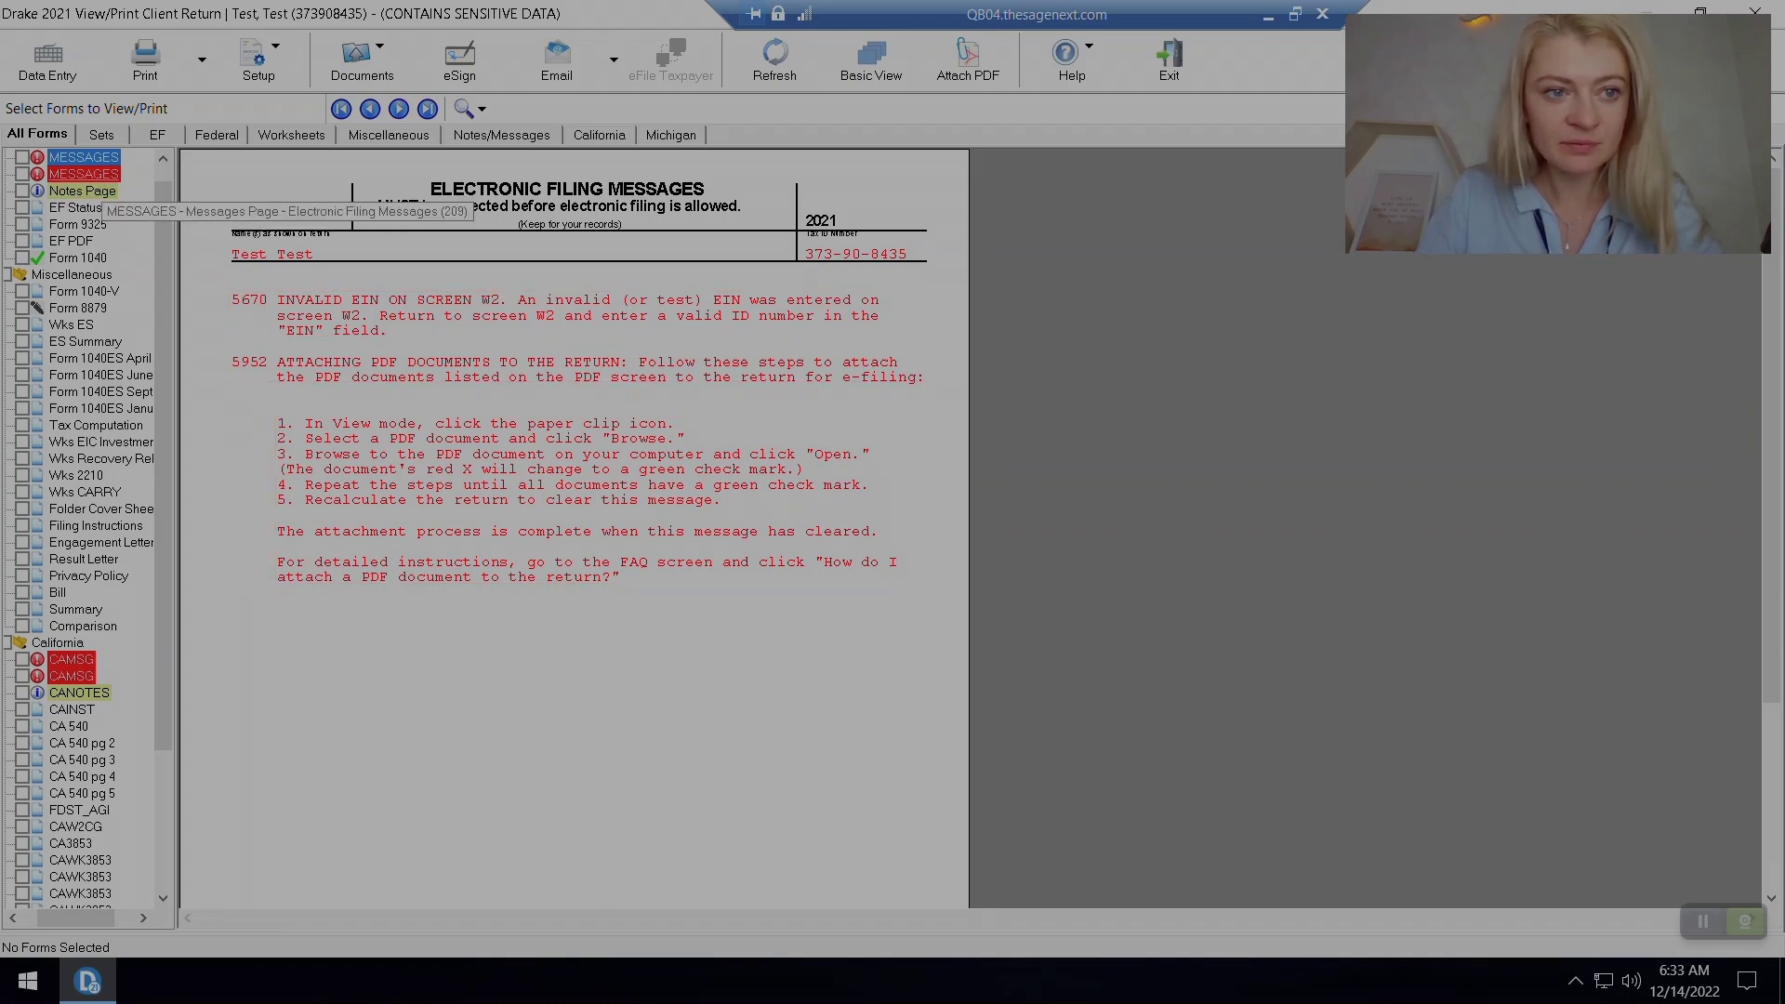
{"action": "left_click", "coordinate": [97, 175]}
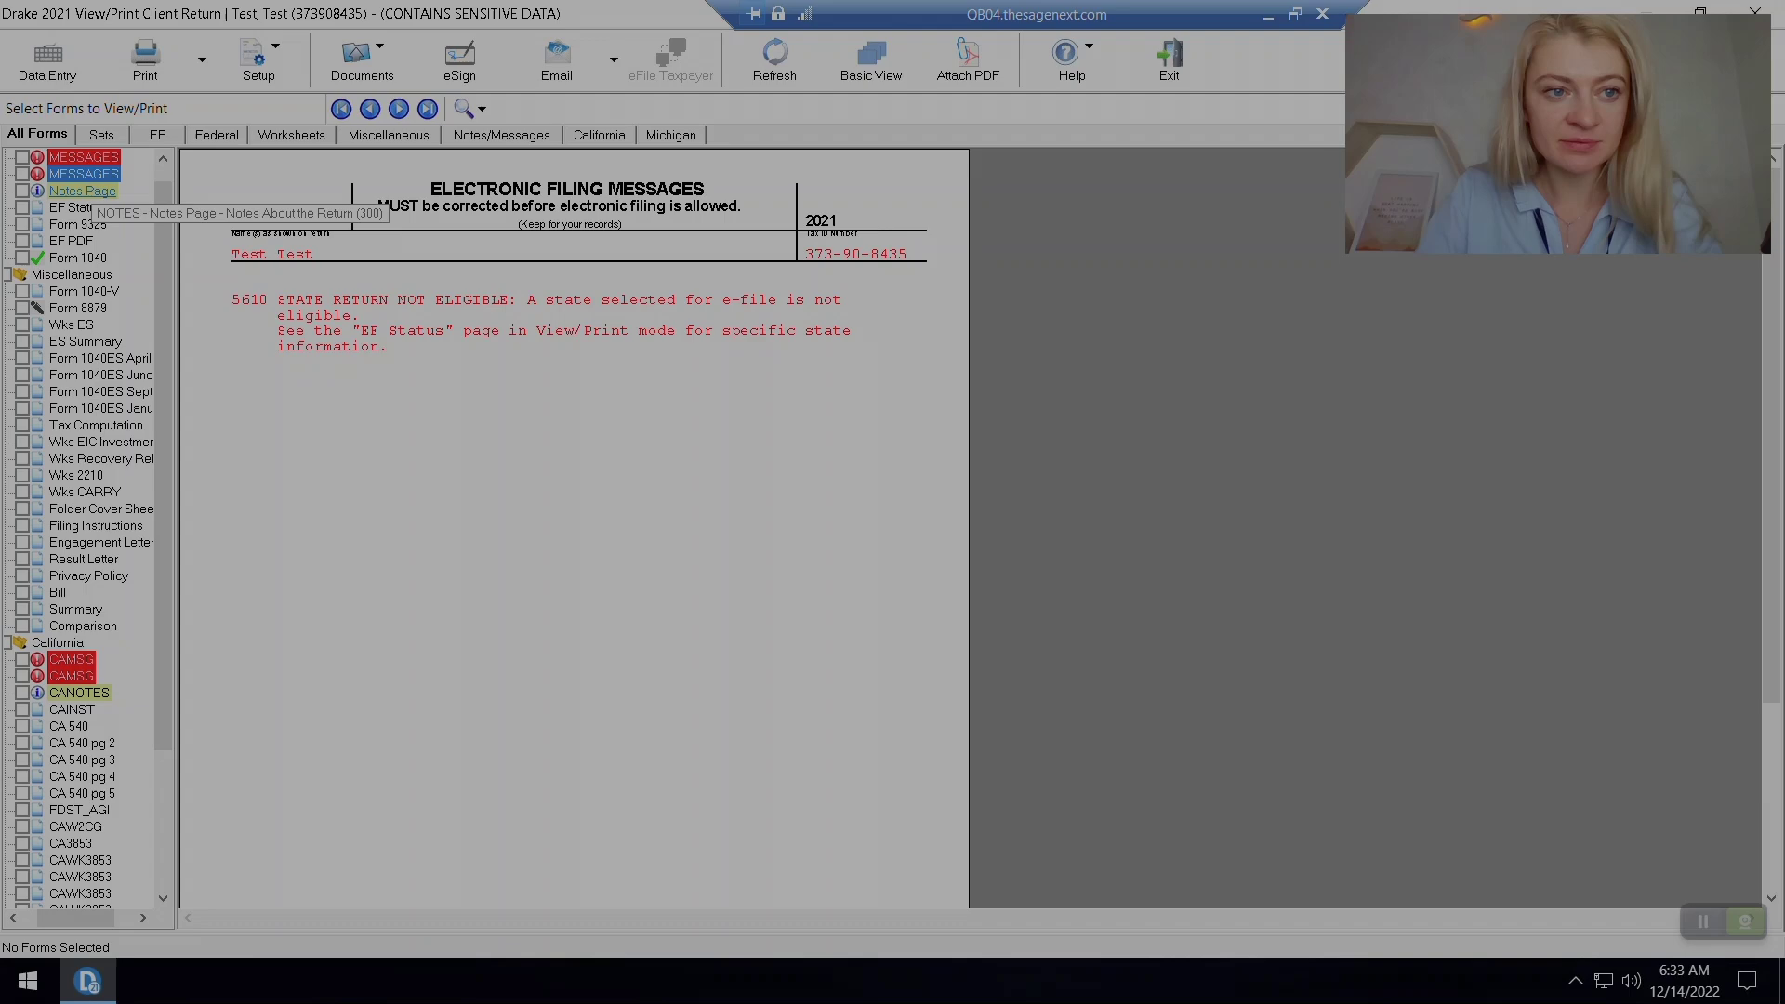
{"action": "left_click", "coordinate": [85, 191]}
{"action": "left_click", "coordinate": [96, 158]}
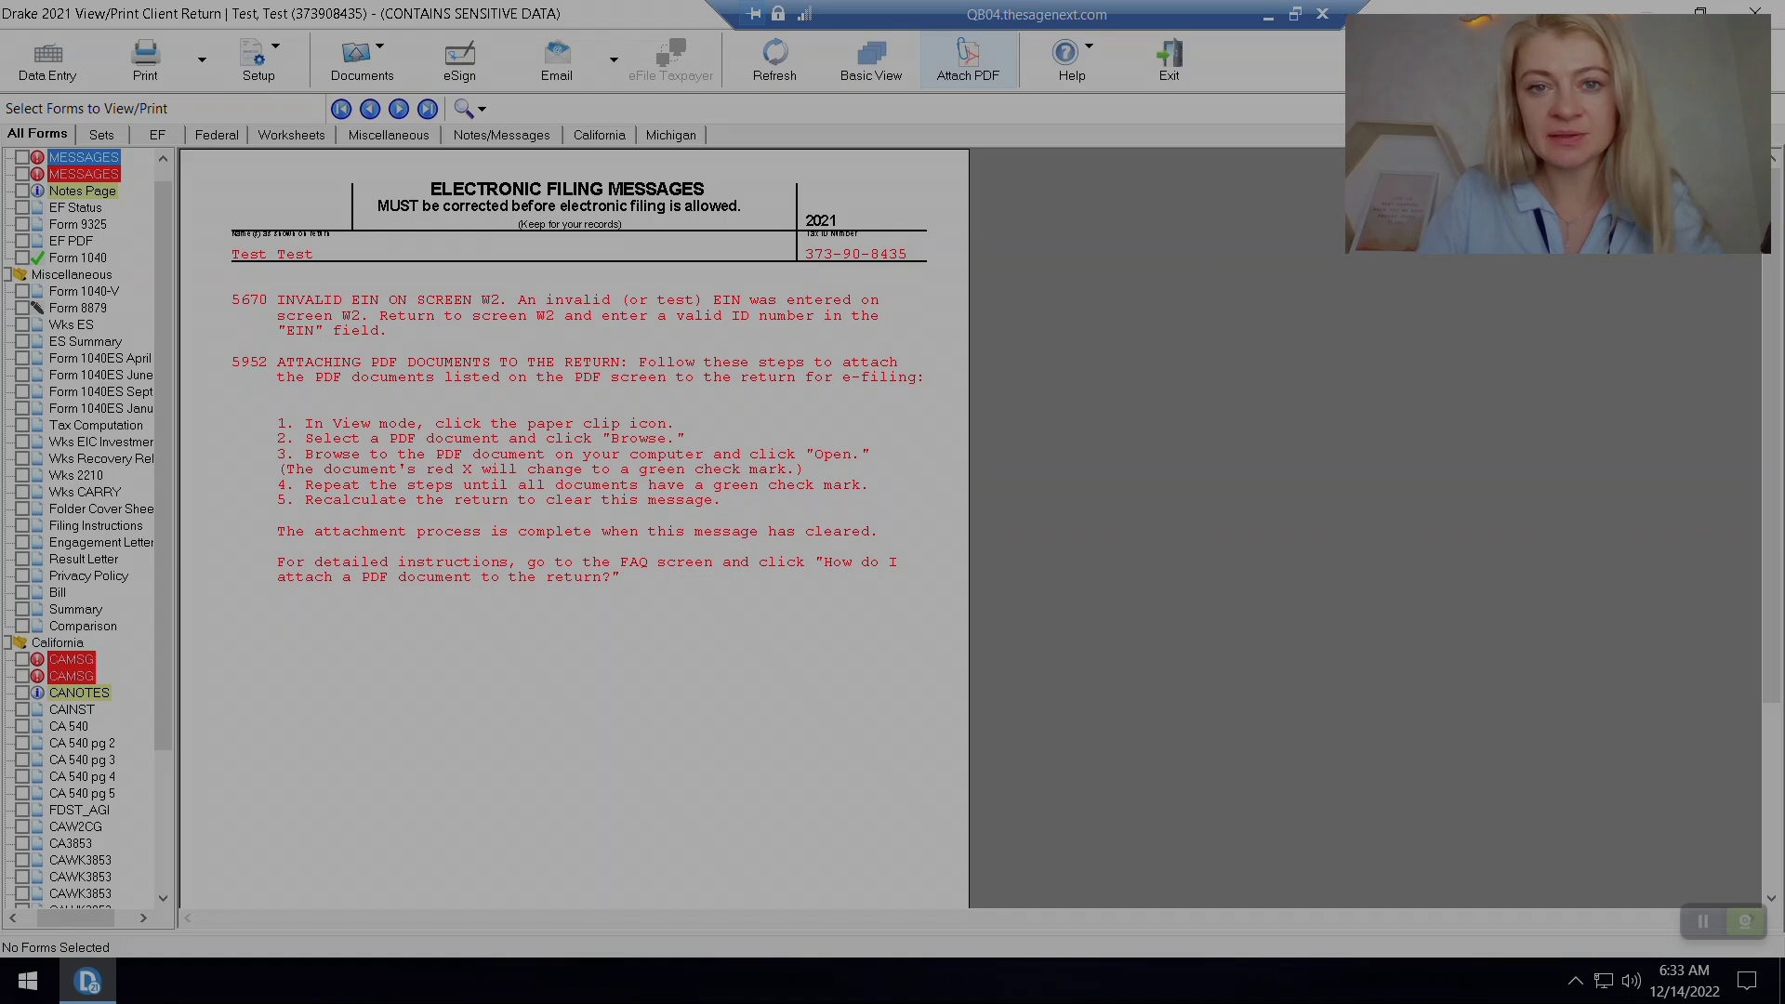
Open the required EF PDF attachments, browse for the 8949 attachment's 1099B.PDF file, and close the file browser and attachment list without selecting a file.
{"action": "left_click", "coordinate": [968, 57]}
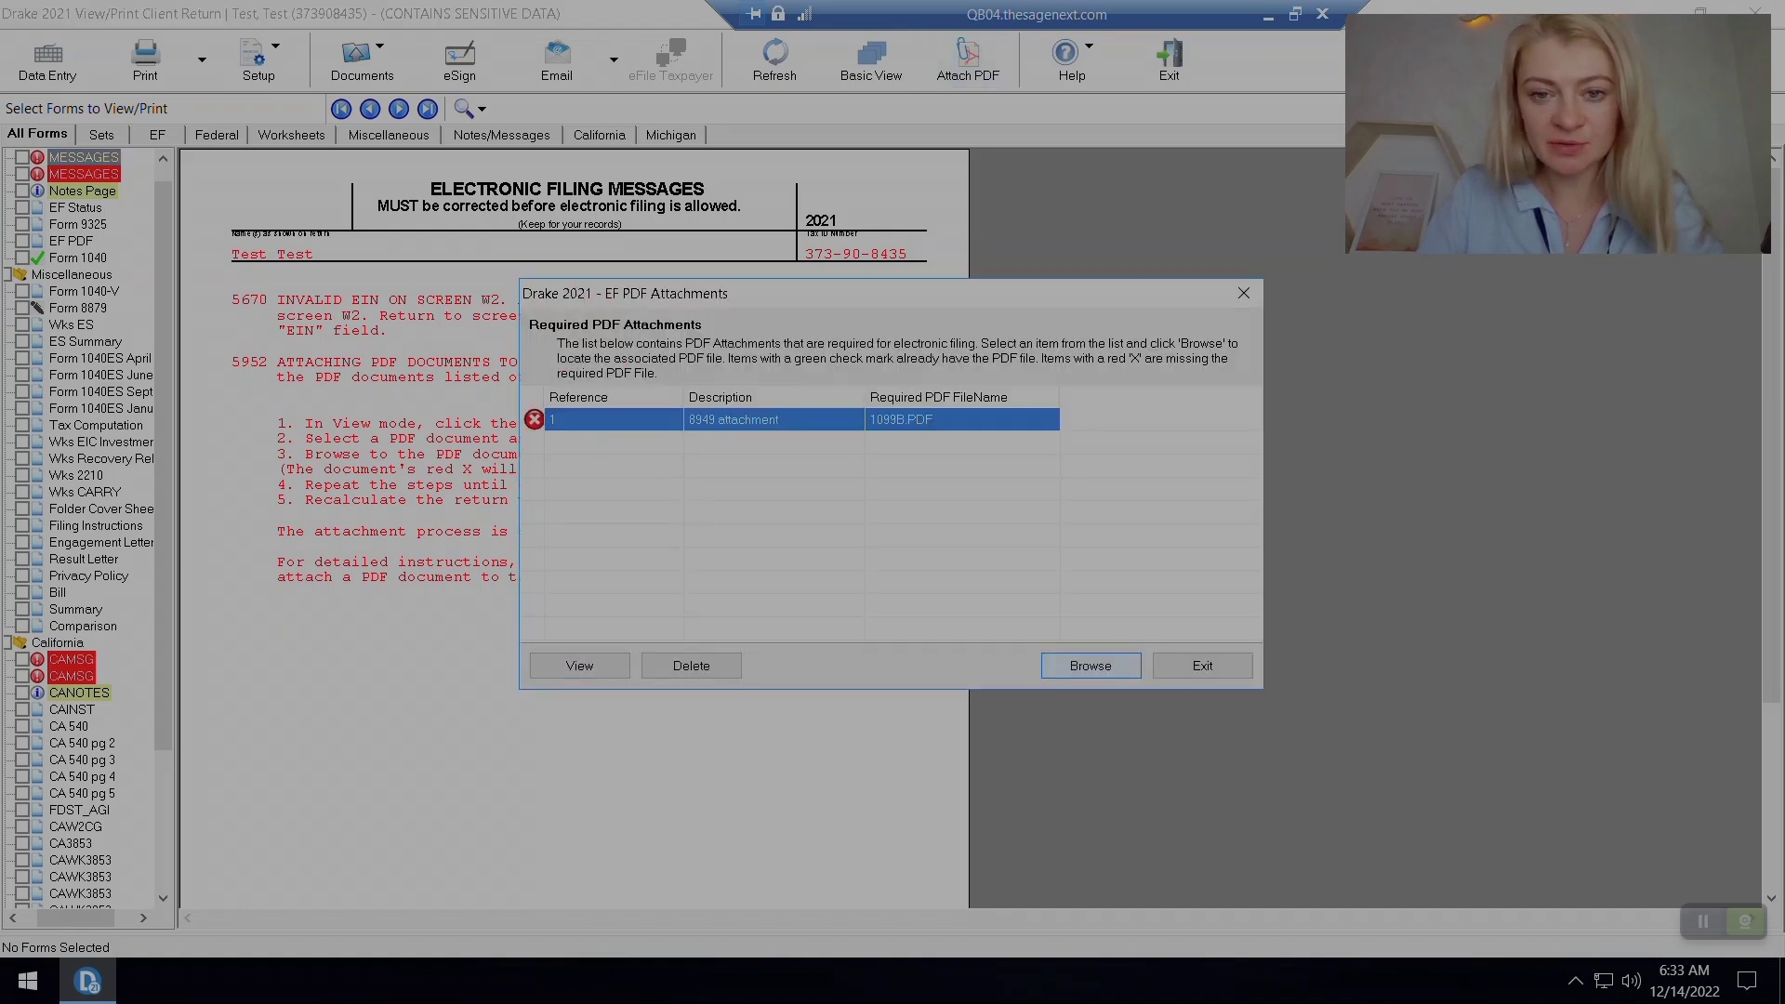
{"action": "left_click", "coordinate": [1090, 666]}
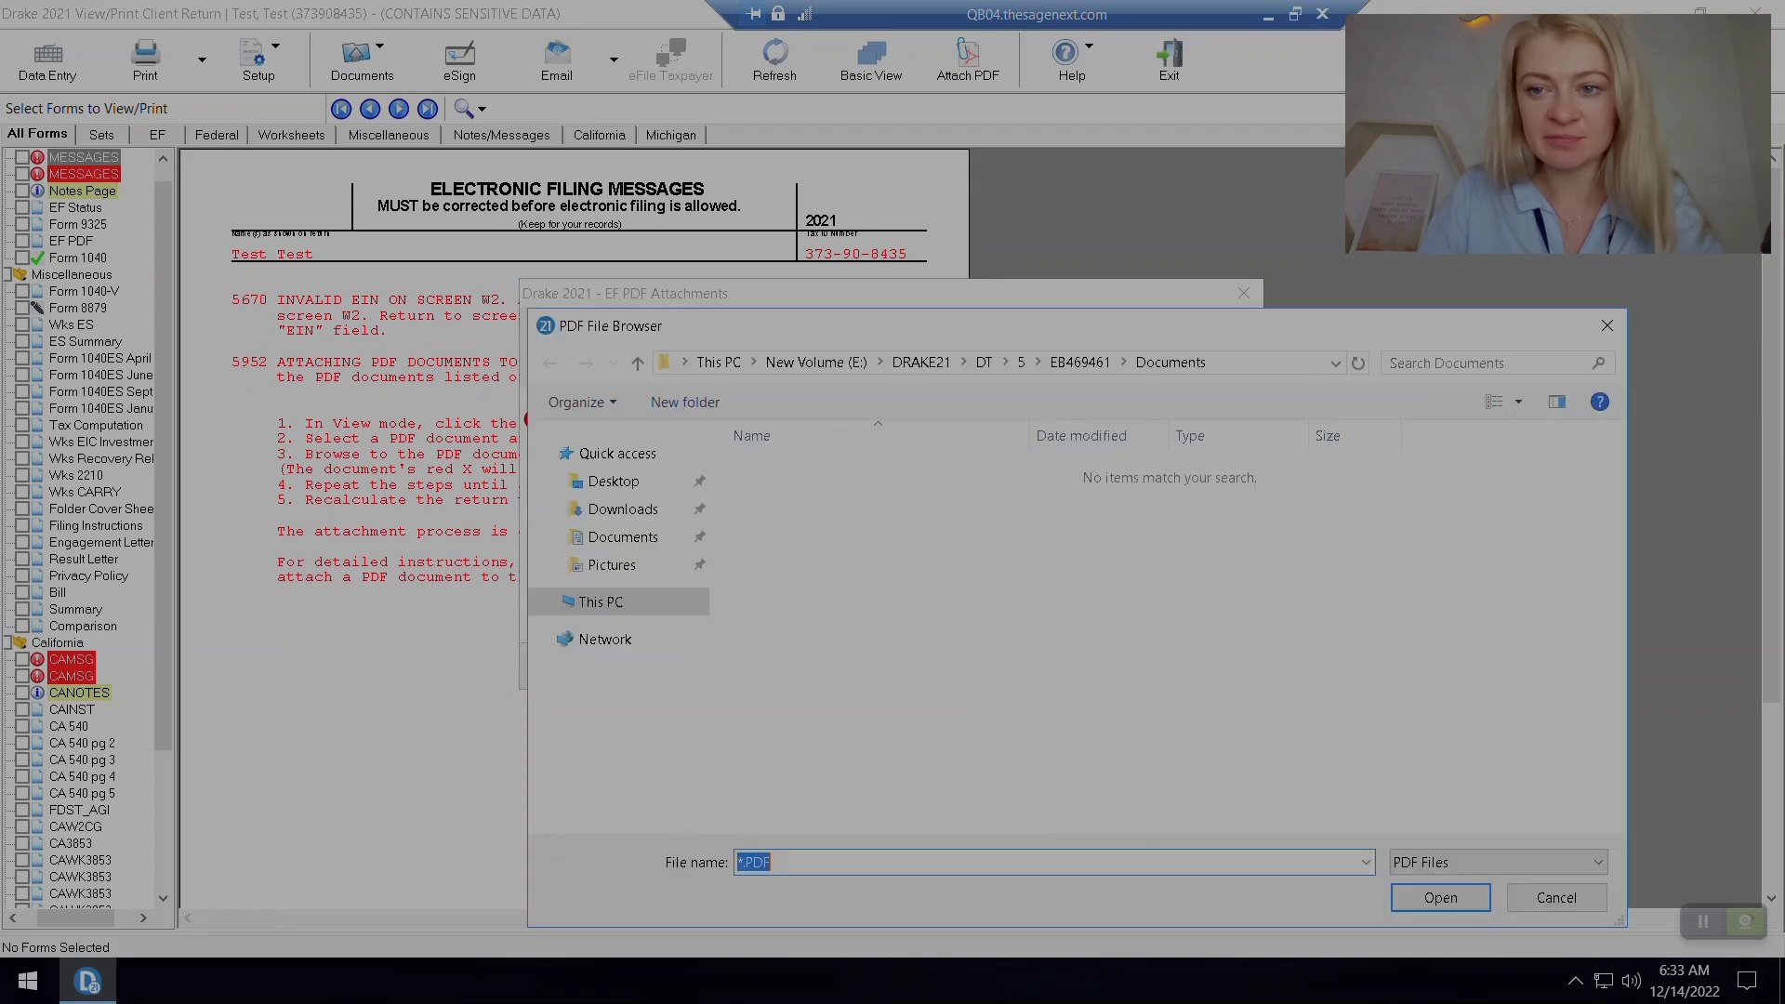
{"action": "left_click", "coordinate": [1608, 324]}
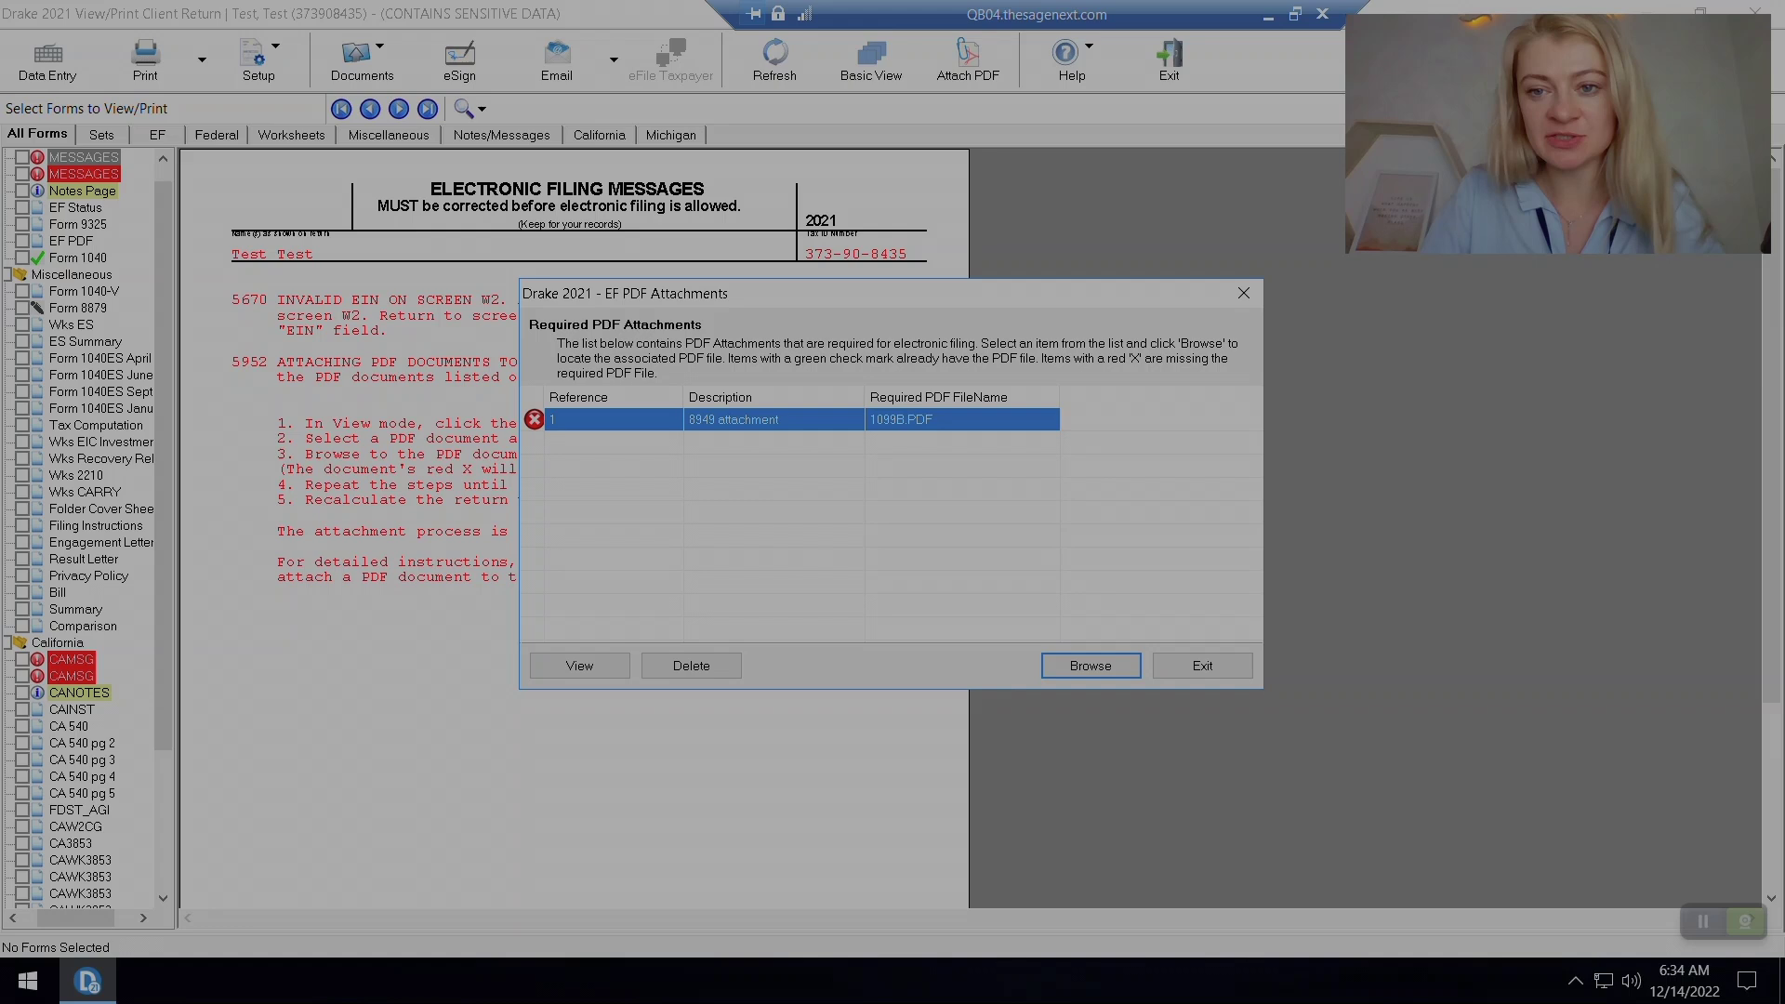
{"action": "left_click", "coordinate": [1243, 292]}
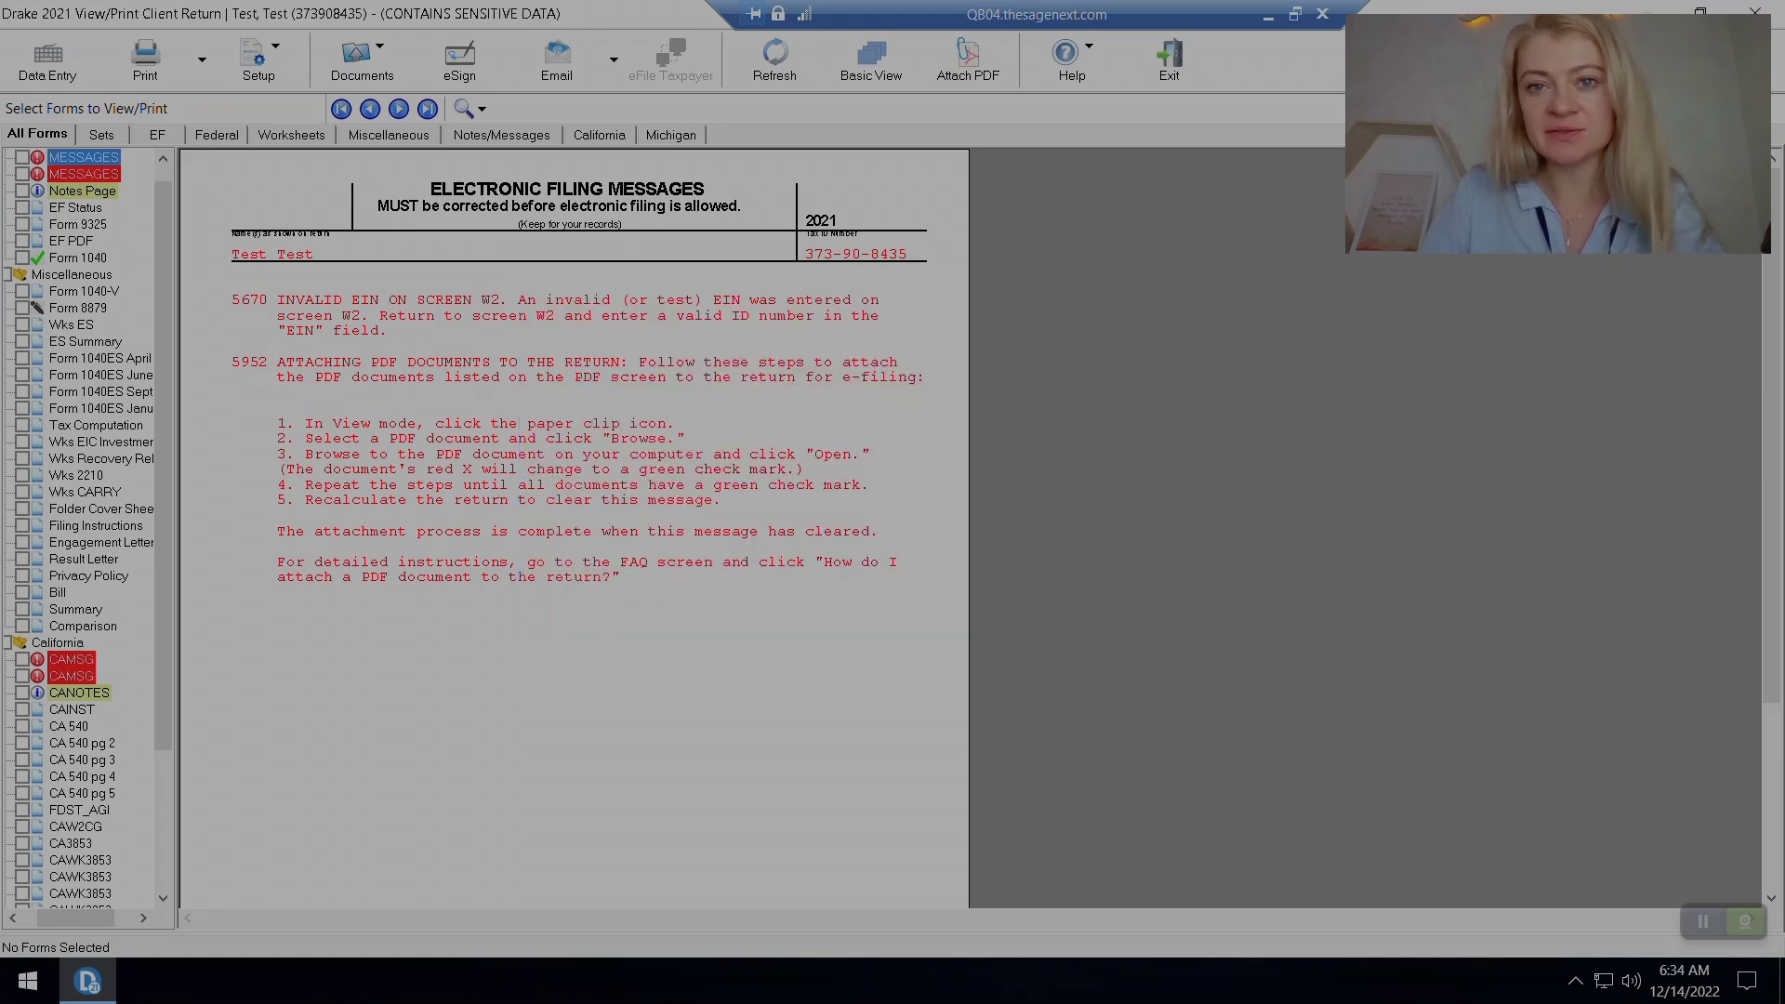